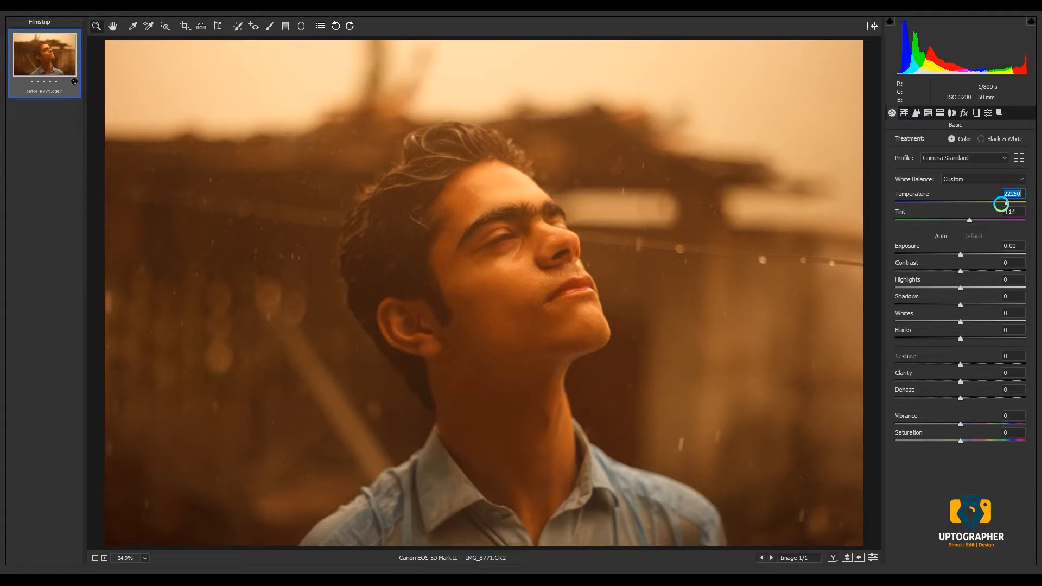
- Set Temperature to 22203, Tint to -1, Exposure to -0.20, Contrast to +6, Highlights to -32 and Shadows to +100
{"action": "key", "text": "BackSpace"}
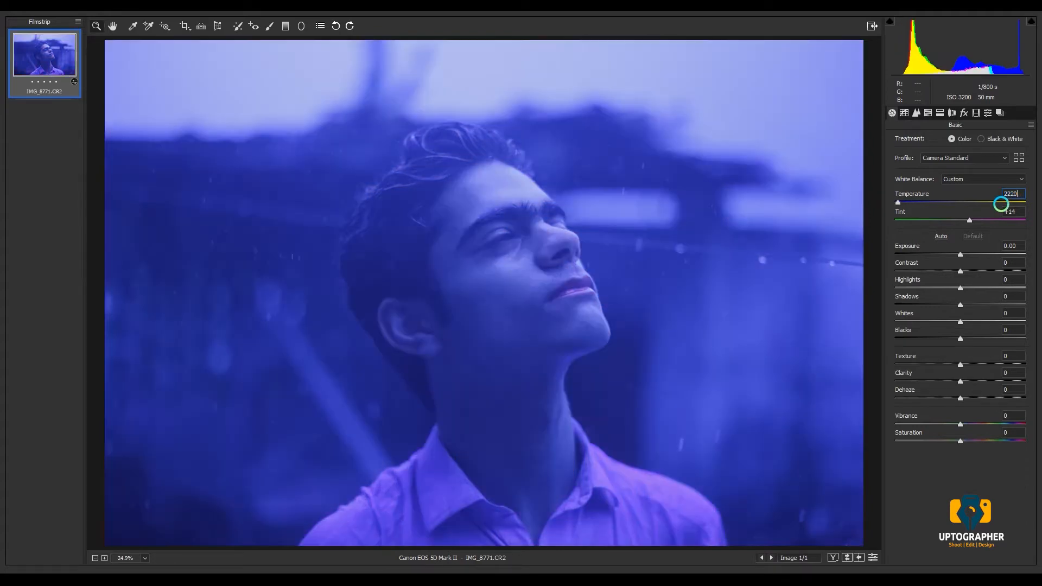
{"action": "type", "text": "3"}
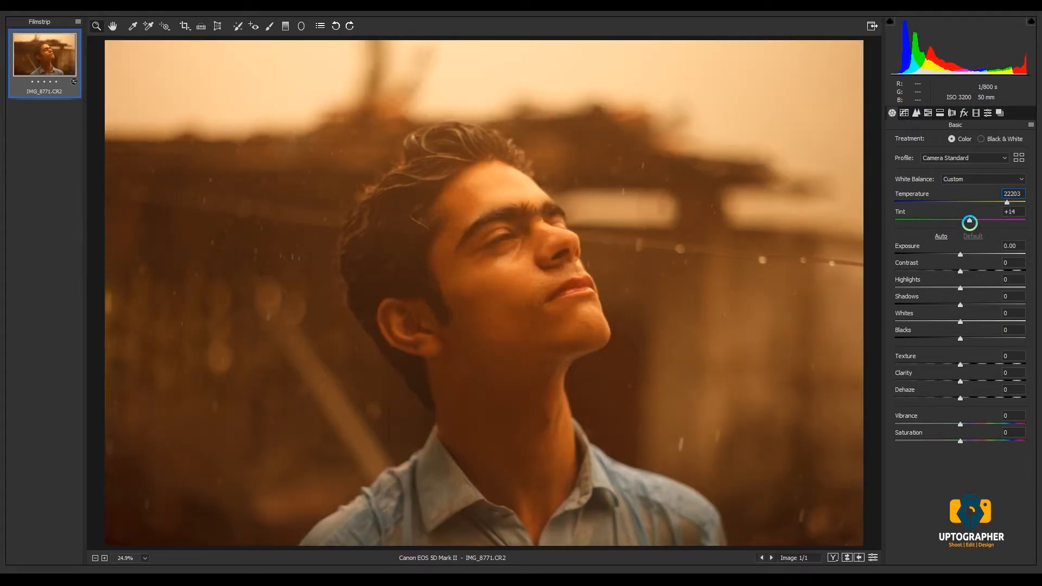
{"action": "left_click_drag", "start_coordinate": [969, 223], "coordinate": [1037, 302]}
{"action": "left_click", "coordinate": [960, 254]}
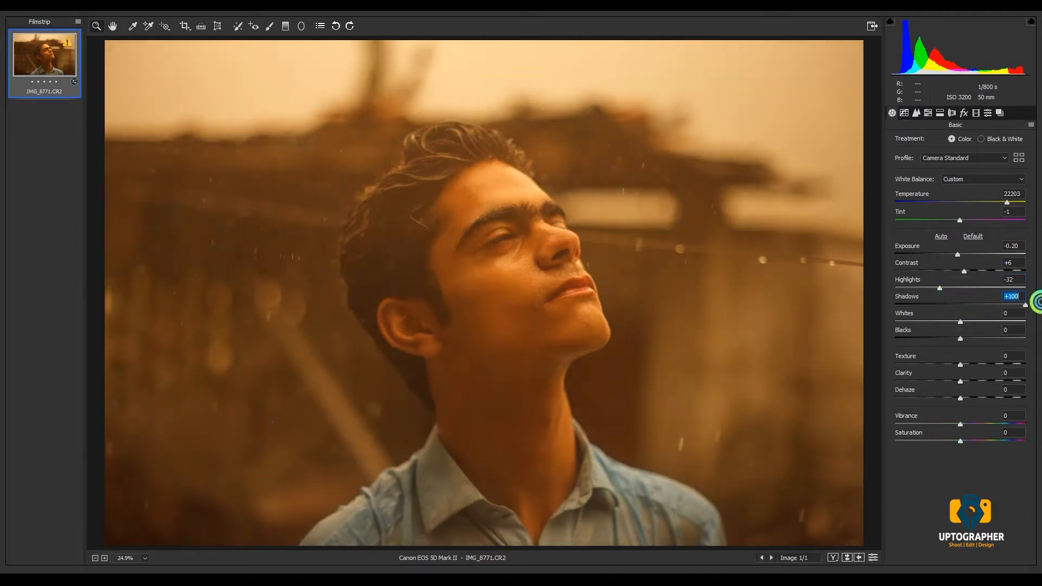
- Set Whites to -18, Blacks to +15, Clarity to -2 and Vibrance to -24 in the basic adjustments
{"action": "mouse_move", "coordinate": [960, 322]}
{"action": "left_mouse_down"}
{"action": "mouse_move", "coordinate": [949, 321]}
{"action": "mouse_move", "coordinate": [970, 338]}
{"action": "left_mouse_up"}
{"action": "left_click", "coordinate": [960, 338]}
{"action": "left_click", "coordinate": [948, 322]}
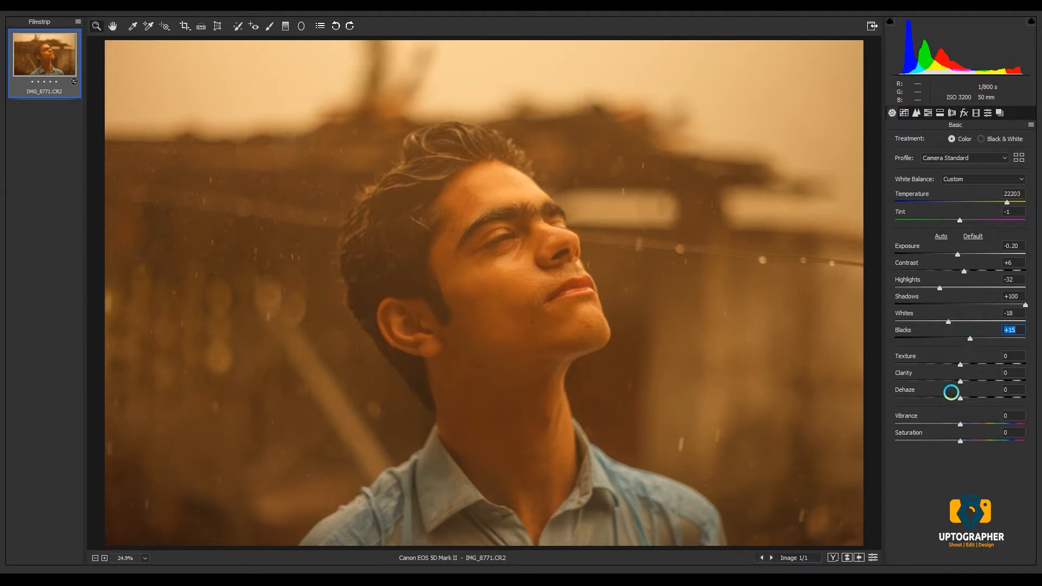
{"action": "left_click_drag", "start_coordinate": [960, 381], "coordinate": [959, 379]}
{"action": "left_click_drag", "start_coordinate": [961, 427], "coordinate": [945, 419]}
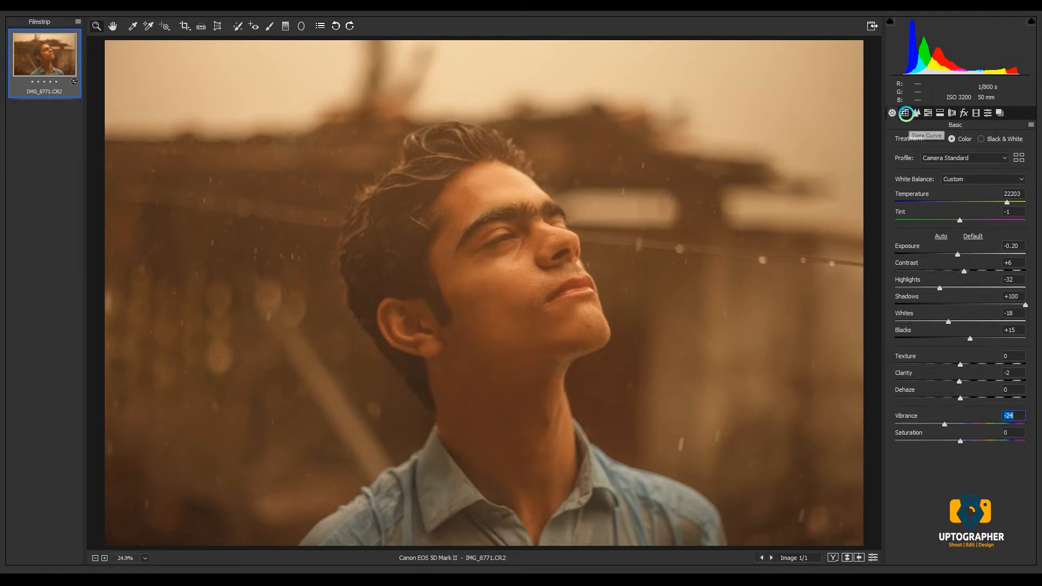
- Add quarter, middle and three-quarter points to the RGB point tone curve and raise its black endpoint to an output of about 33
{"action": "left_click", "coordinate": [905, 112]}
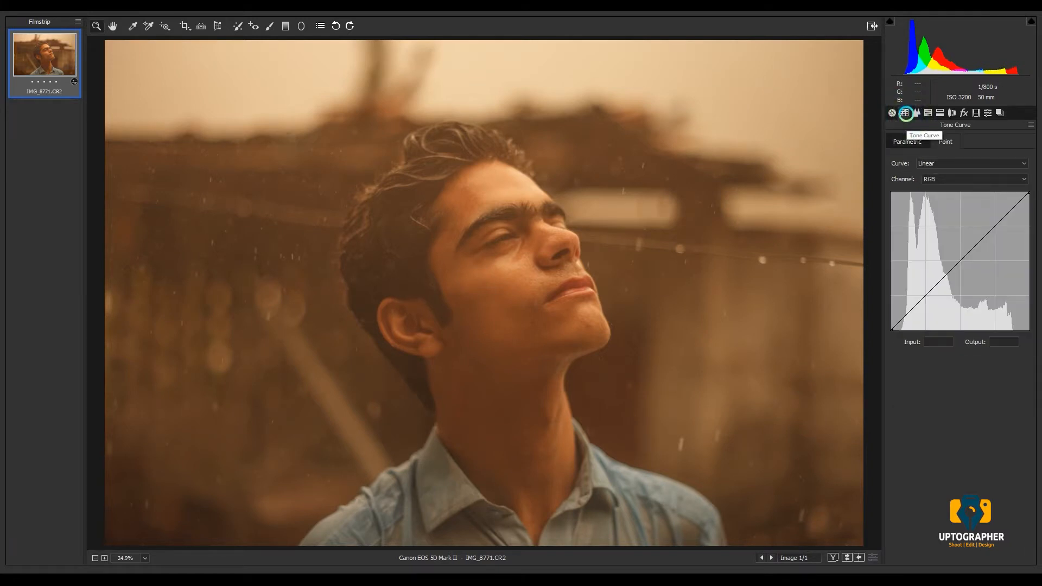
{"action": "left_click", "coordinate": [926, 297]}
{"action": "left_click", "coordinate": [961, 259]}
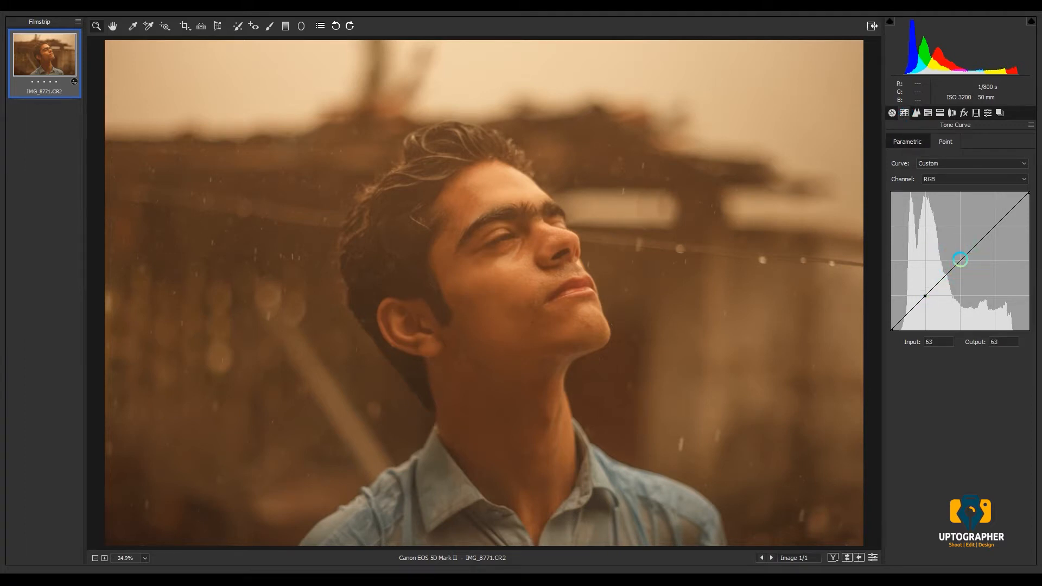
{"action": "left_click", "coordinate": [995, 226]}
{"action": "left_click", "coordinate": [1027, 193]}
{"action": "left_click_drag", "start_coordinate": [891, 328], "coordinate": [890, 312]}
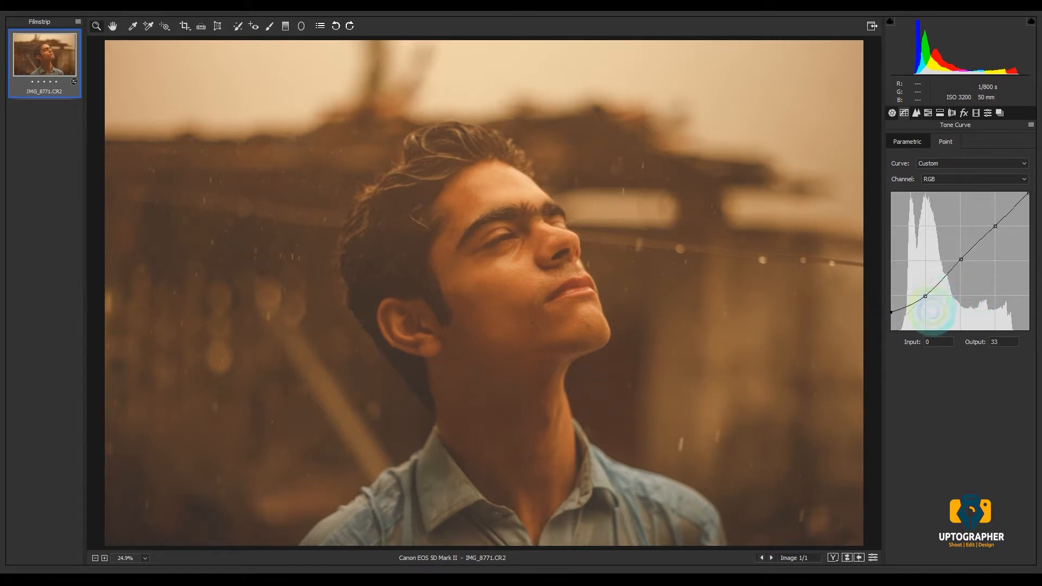
- Set the black endpoint of the RGB point curve to input 1 and output 30
{"action": "double_click", "coordinate": [935, 340]}
{"action": "type", "text": "1"}
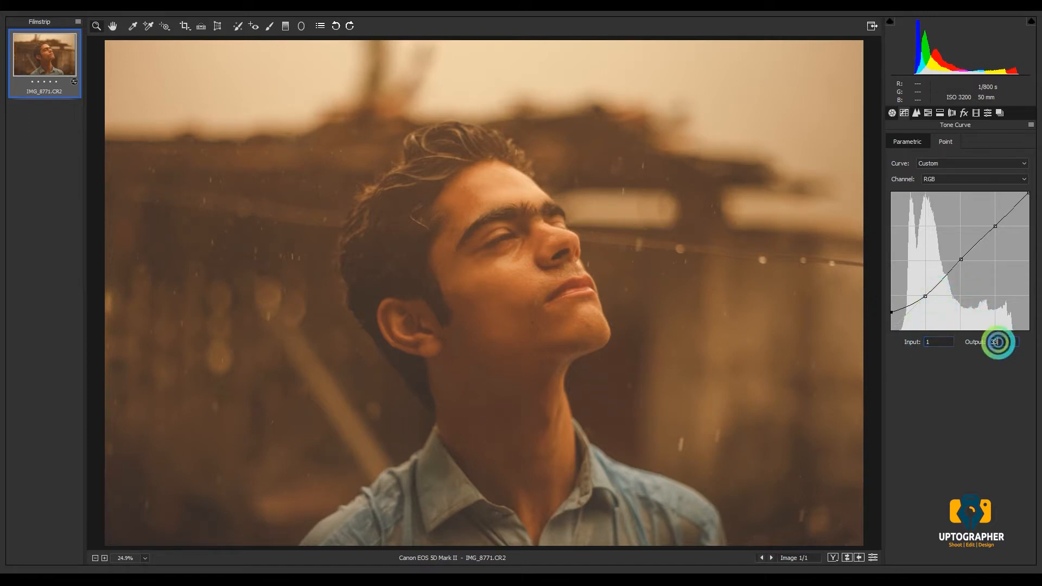
{"action": "left_click", "coordinate": [997, 343]}
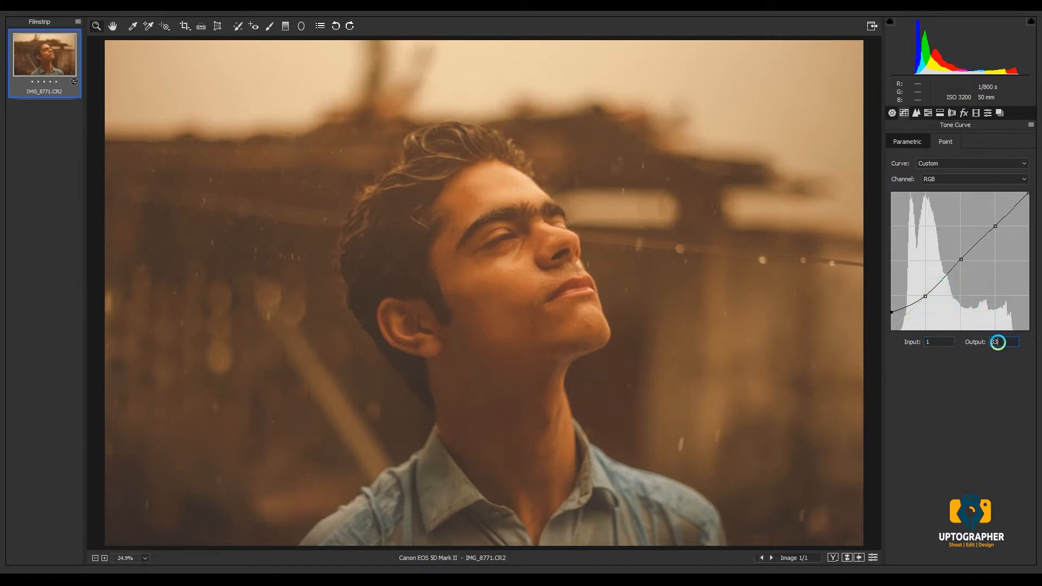
- Set the quarter-tone point of the RGB curve to input 33 and output 37
{"action": "left_click", "coordinate": [925, 296]}
{"action": "double_click", "coordinate": [933, 342]}
{"action": "type", "text": "33"}
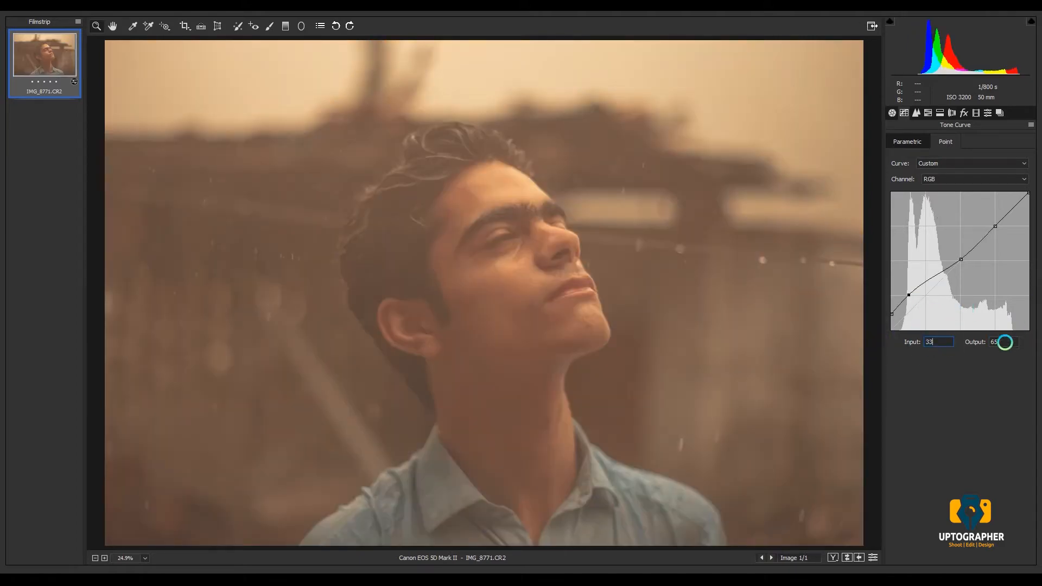
{"action": "double_click", "coordinate": [999, 342]}
{"action": "type", "text": "37"}
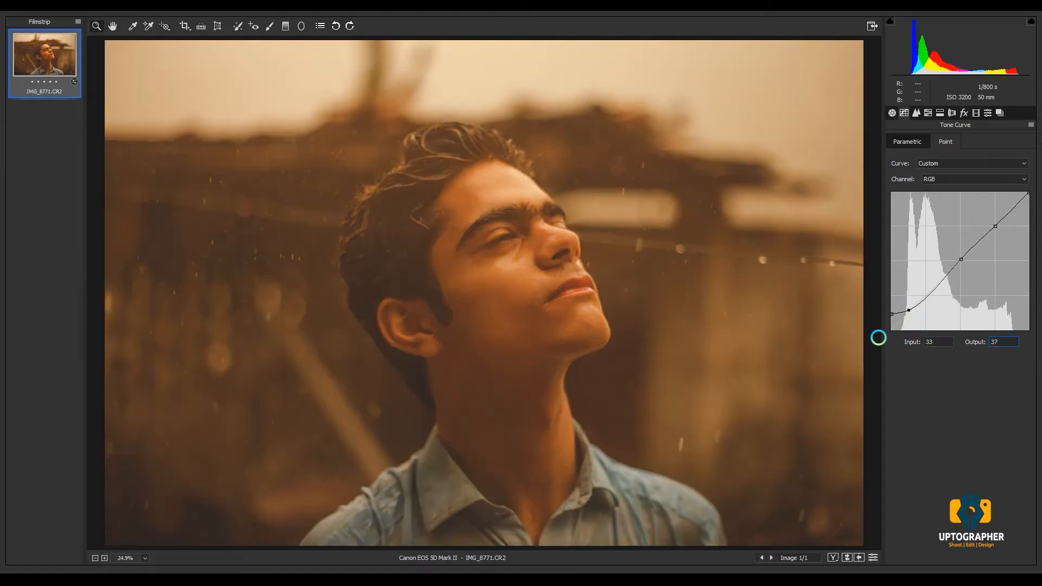
- Move the RGB curve's middle point down toward the shadows and set it to input 78 and output 75
{"action": "left_click", "coordinate": [960, 259]}
{"action": "left_click_drag", "start_coordinate": [961, 259], "coordinate": [930, 293]}
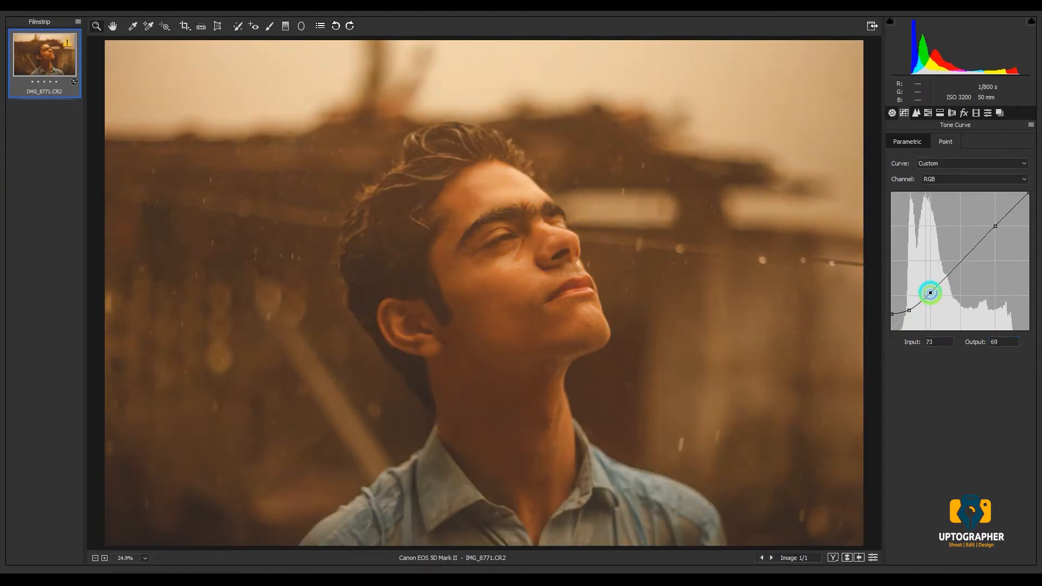
{"action": "double_click", "coordinate": [941, 342]}
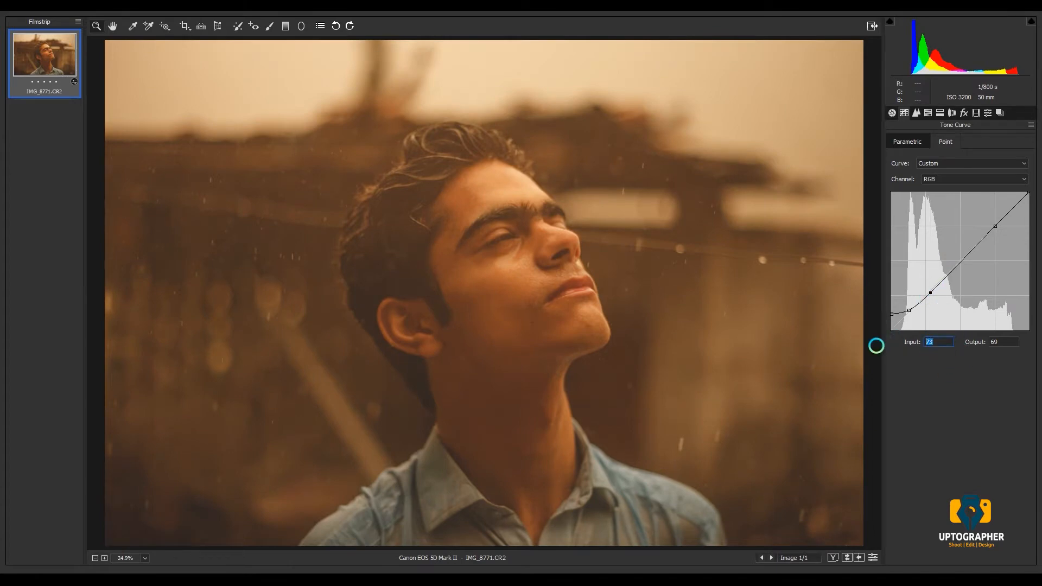
{"action": "type", "text": "78"}
{"action": "double_click", "coordinate": [999, 343]}
{"action": "type", "text": "75"}
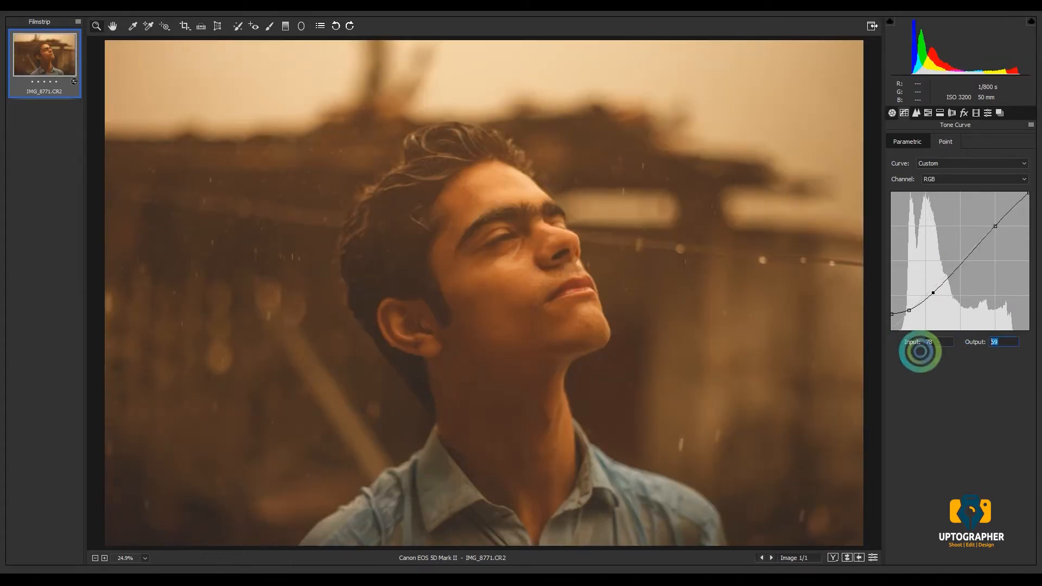
- Set the RGB curve's upper point to input 192 and output 185, and lower the white endpoint to output 223
{"action": "left_click", "coordinate": [994, 226]}
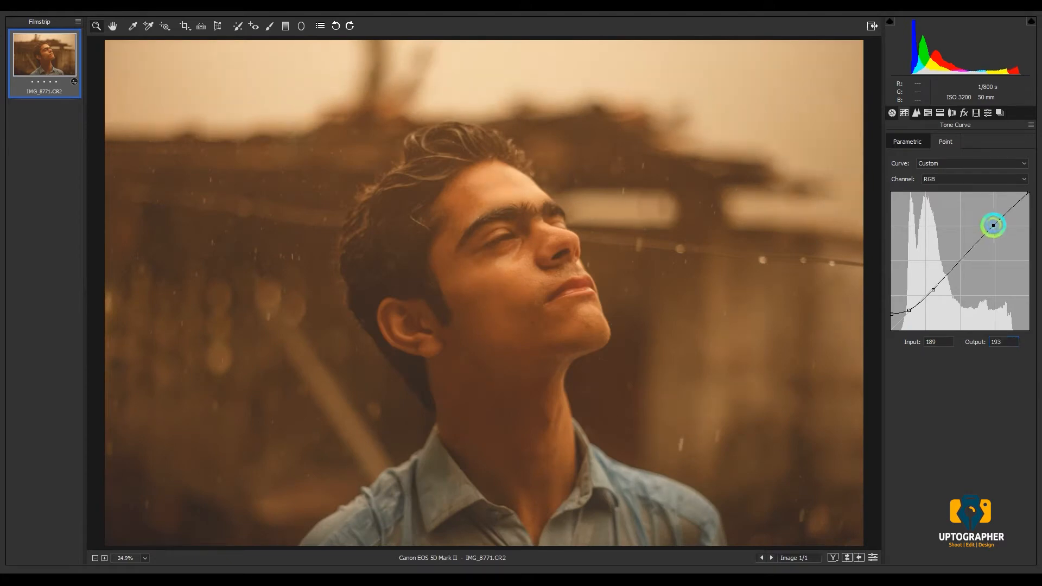
{"action": "double_click", "coordinate": [942, 341]}
{"action": "type", "text": "192"}
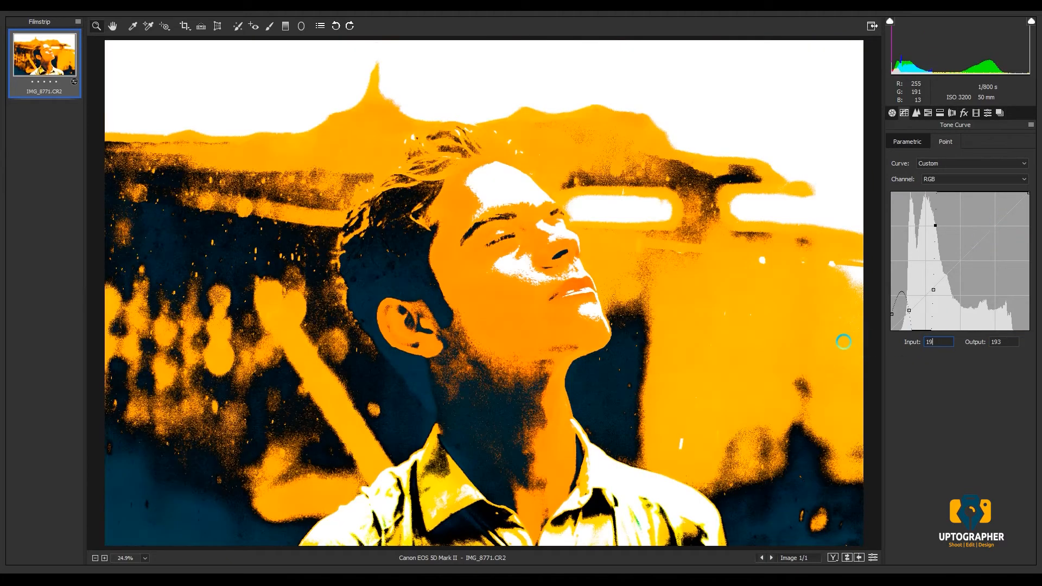
{"action": "double_click", "coordinate": [1009, 341]}
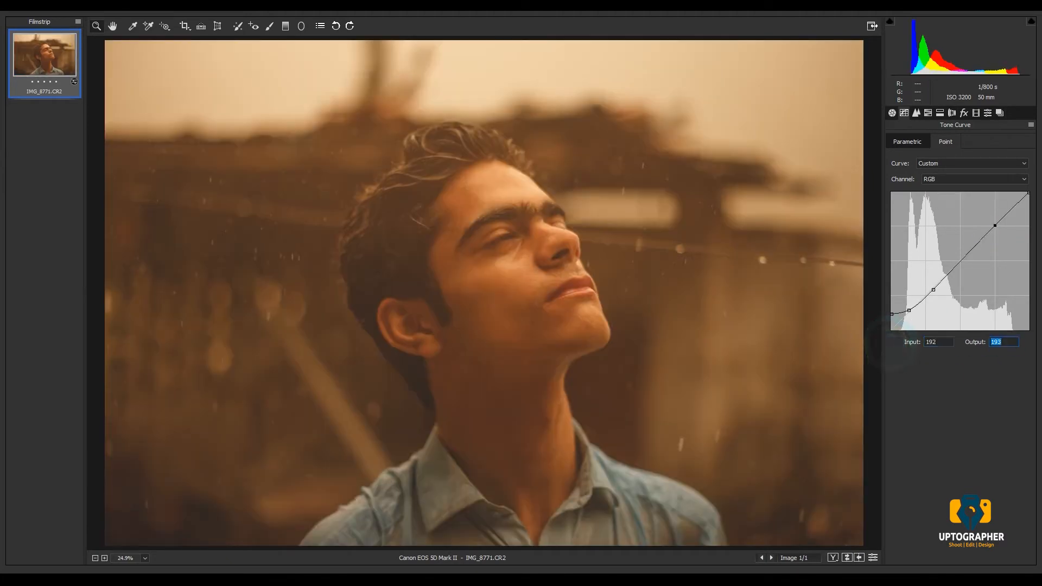
{"action": "type", "text": "185"}
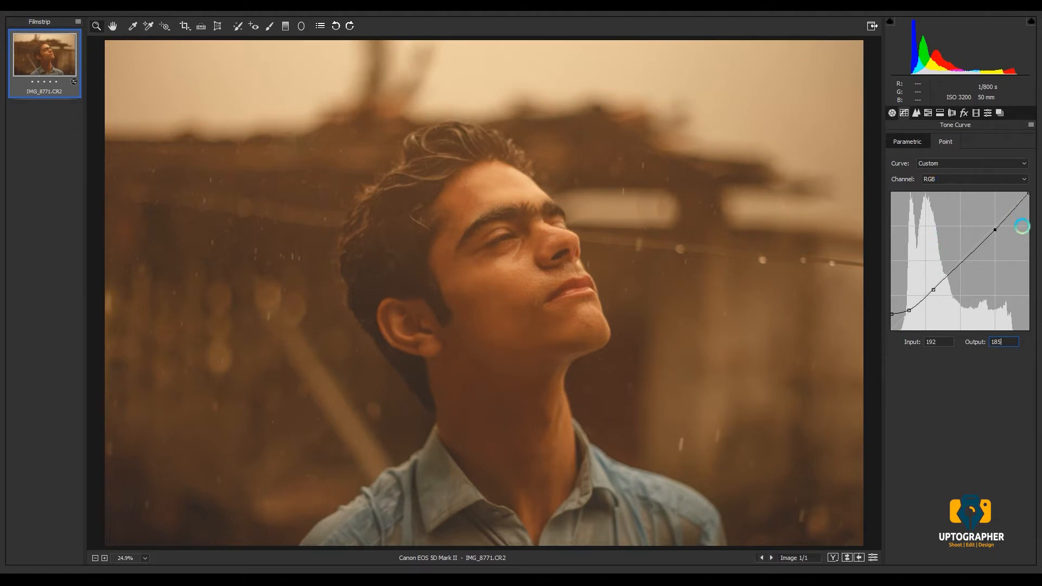
{"action": "mouse_move", "coordinate": [1027, 191]}
{"action": "left_mouse_down"}
{"action": "mouse_move", "coordinate": [1036, 219]}
{"action": "mouse_move", "coordinate": [1037, 209]}
{"action": "left_mouse_up"}
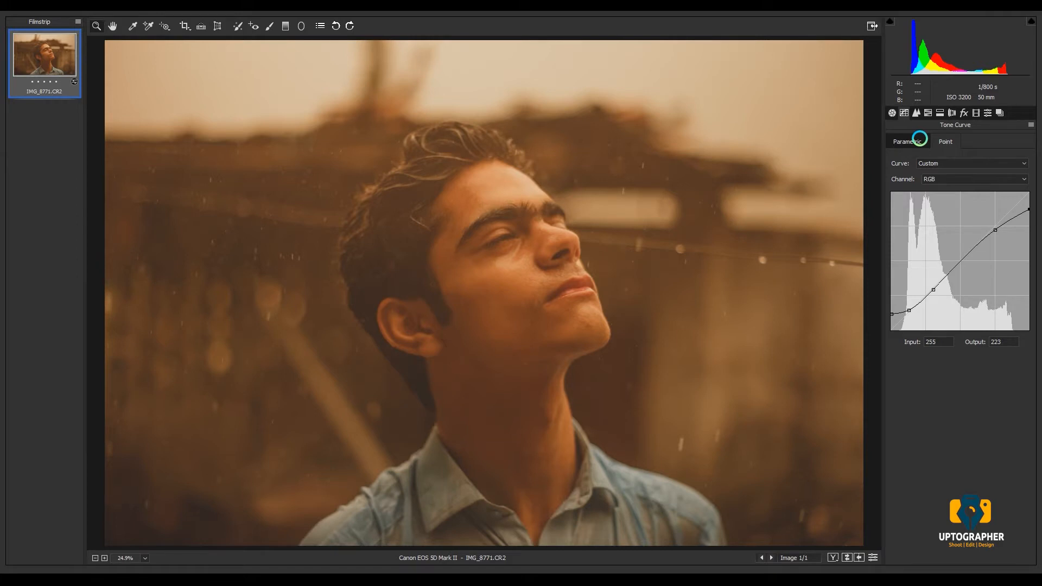
- Set the parametric tone curve to Highlights -15, Lights +12, Darks +15 and Shadows -10
{"action": "left_click", "coordinate": [920, 140]}
{"action": "left_click_drag", "start_coordinate": [960, 316], "coordinate": [954, 365]}
{"action": "left_click", "coordinate": [960, 334]}
{"action": "left_click", "coordinate": [959, 350]}
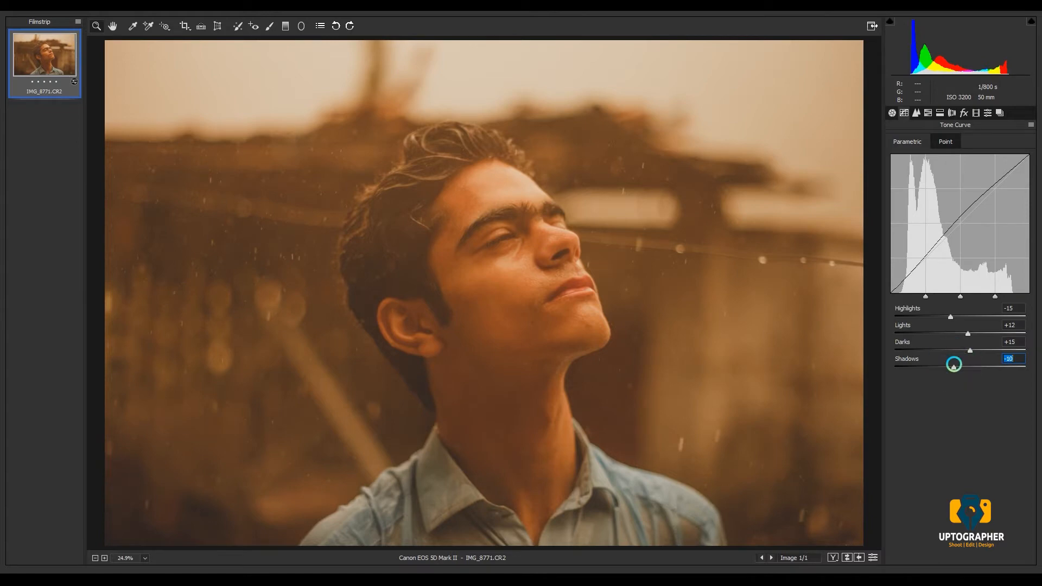
- Shape the Red channel's point curve into an S with points at about 62/48, 130/130 and 194/202 (input/output)
{"action": "left_click", "coordinate": [948, 142]}
{"action": "left_click", "coordinate": [930, 181]}
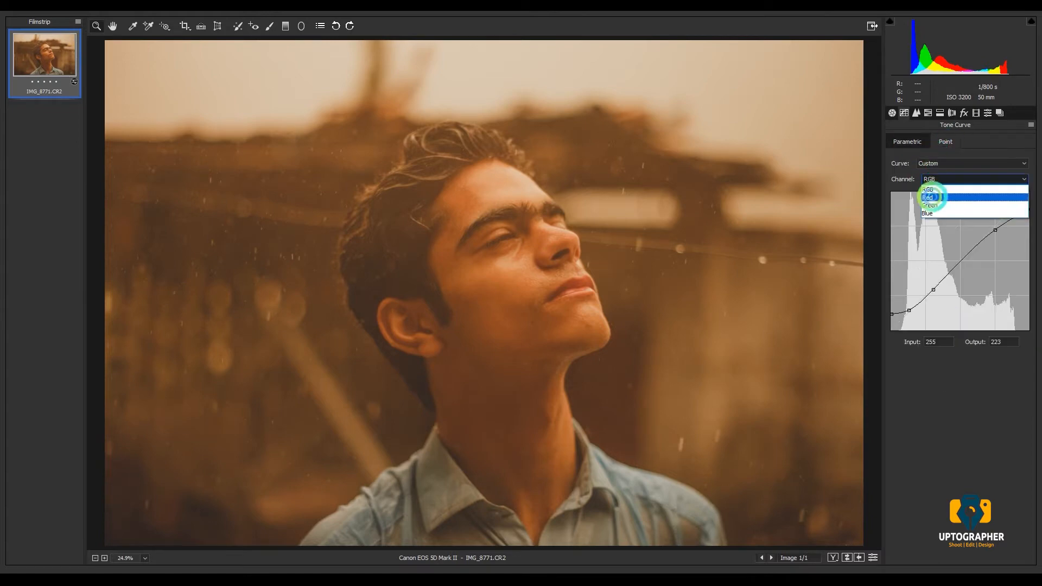
{"action": "left_click", "coordinate": [930, 193]}
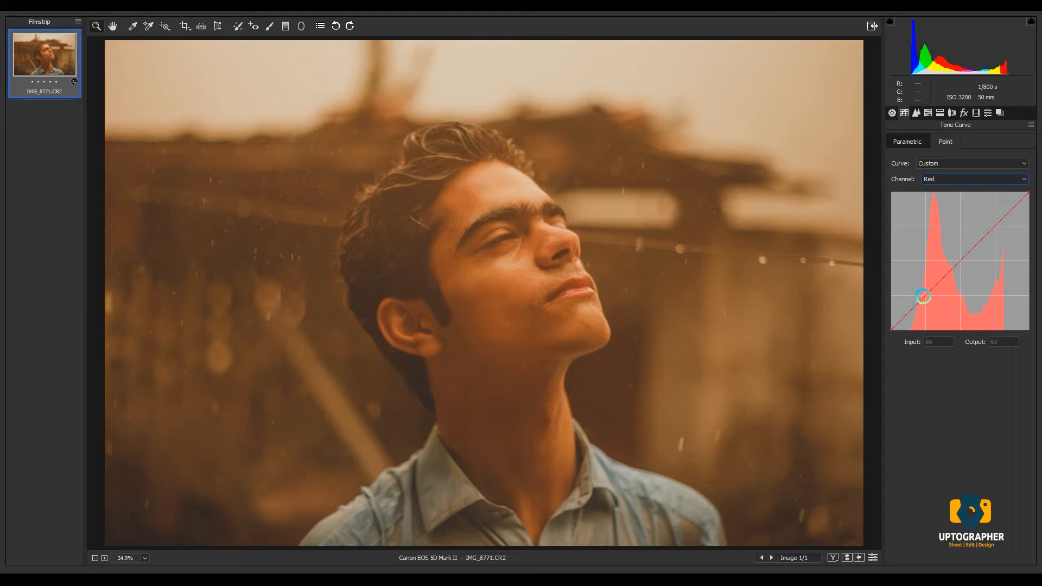
{"action": "left_click_drag", "start_coordinate": [923, 295], "coordinate": [928, 301]}
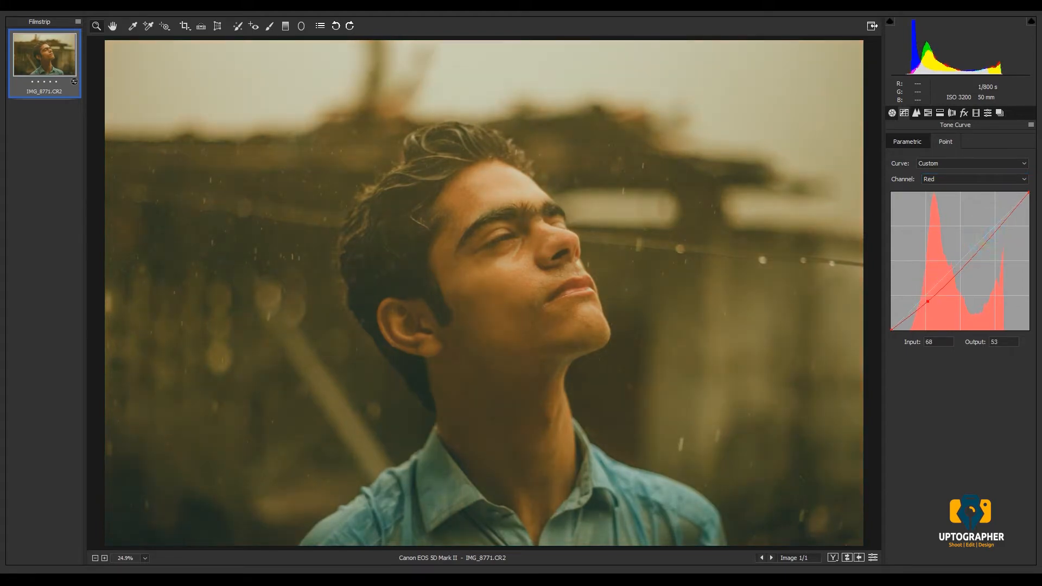
{"action": "left_click", "coordinate": [961, 260]}
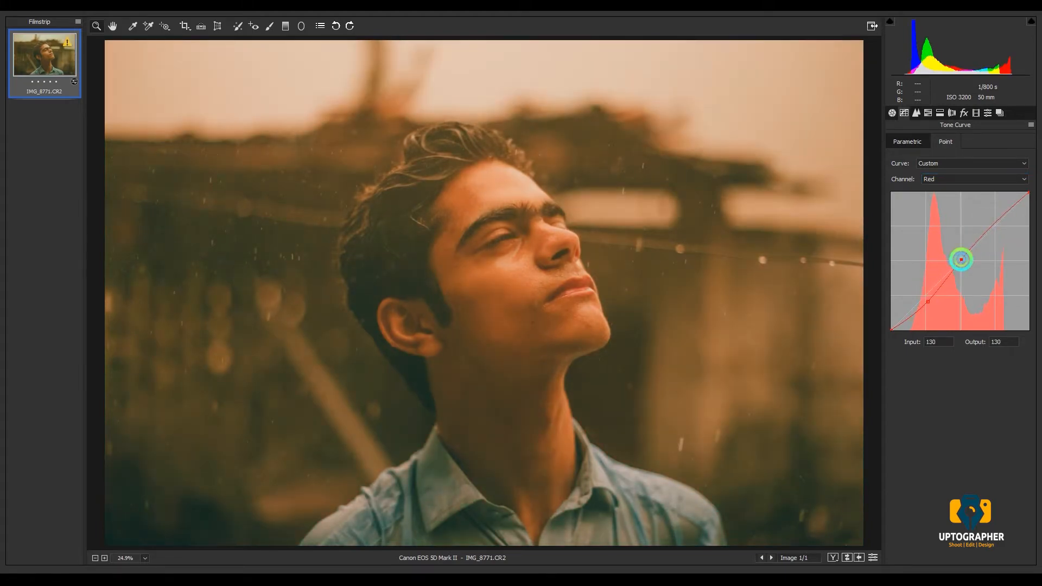
{"action": "left_click", "coordinate": [993, 222]}
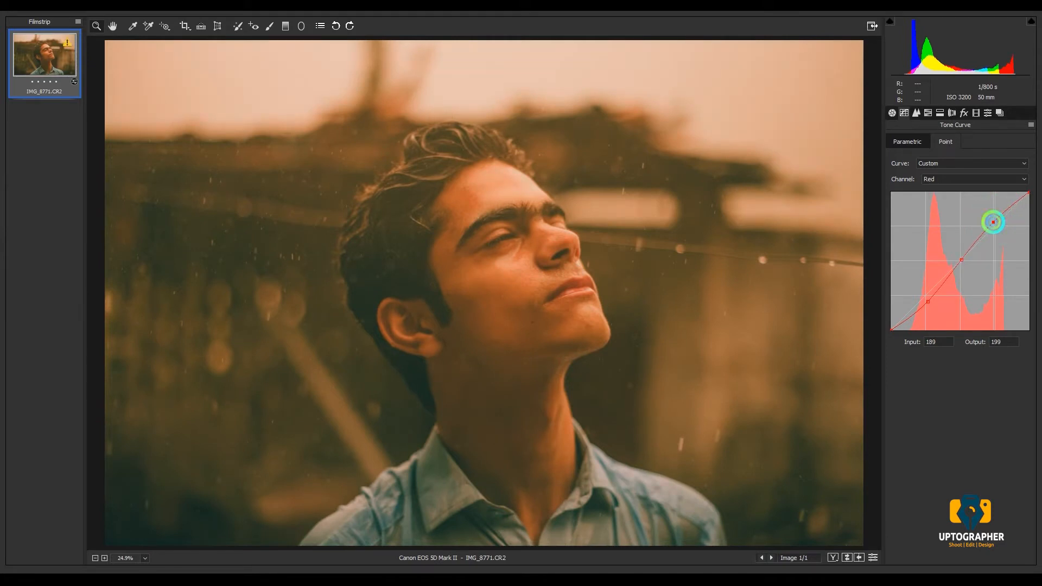
{"action": "left_click_drag", "start_coordinate": [994, 222], "coordinate": [995, 219]}
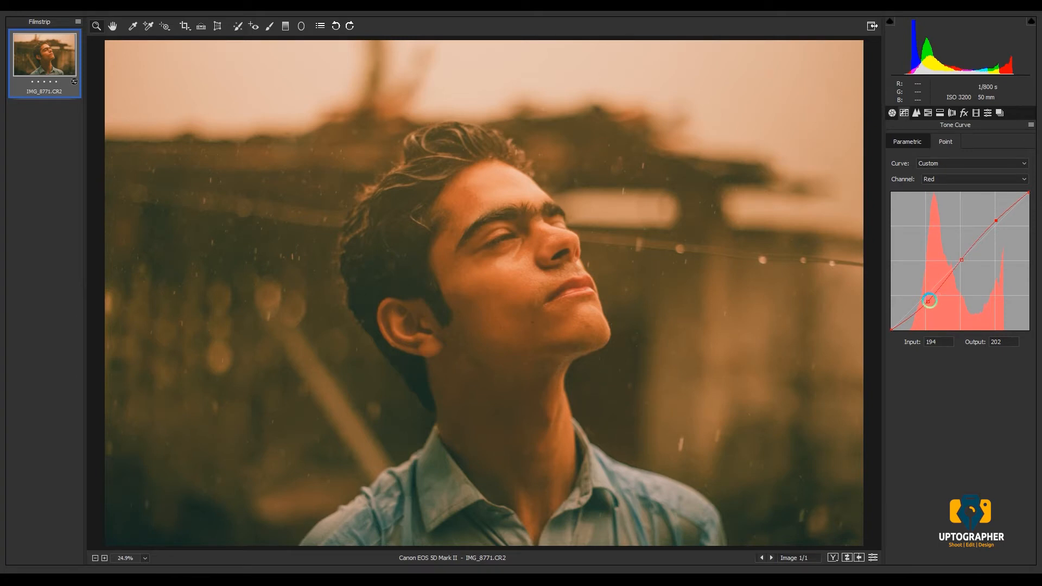
{"action": "left_click_drag", "start_coordinate": [928, 301], "coordinate": [924, 304]}
- Shape the Green channel's point curve with a lower point at about 61/54, a midtone point and an upper point at about 193/204
{"action": "left_click", "coordinate": [954, 179]}
{"action": "left_click", "coordinate": [949, 203]}
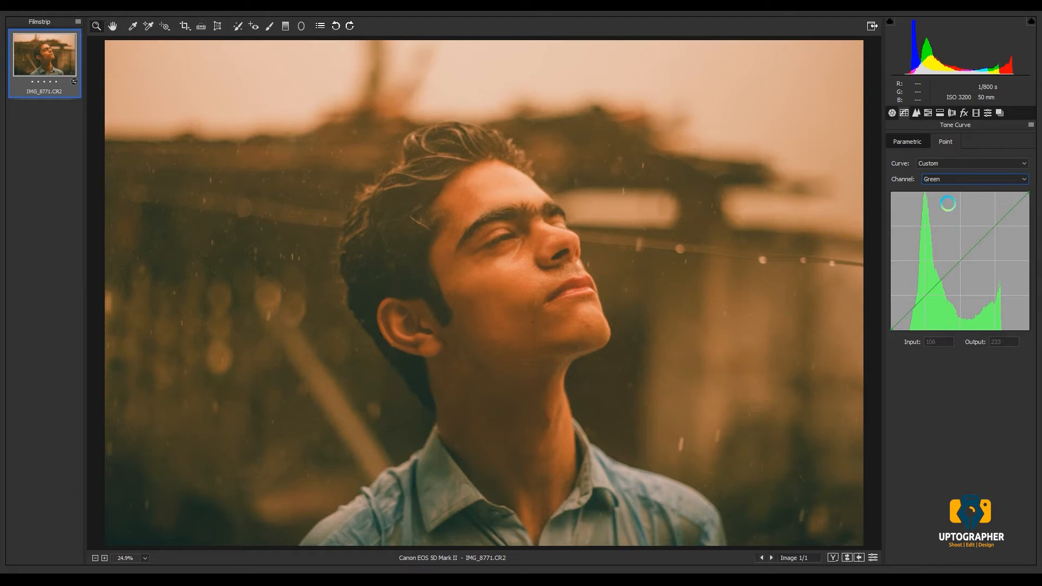
{"action": "left_click", "coordinate": [925, 297]}
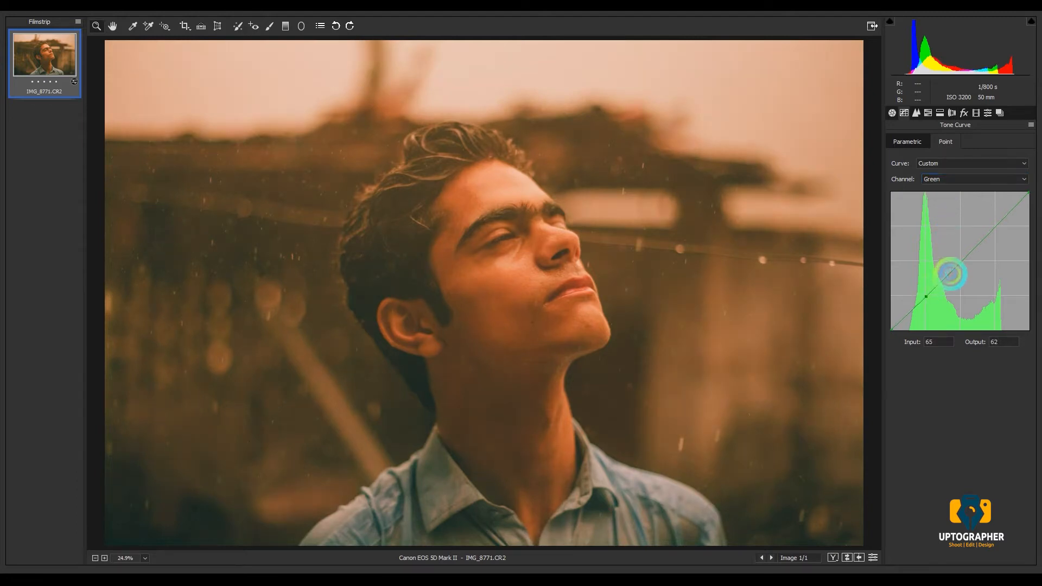
{"action": "left_click", "coordinate": [960, 262]}
{"action": "left_click_drag", "start_coordinate": [995, 228], "coordinate": [994, 222]}
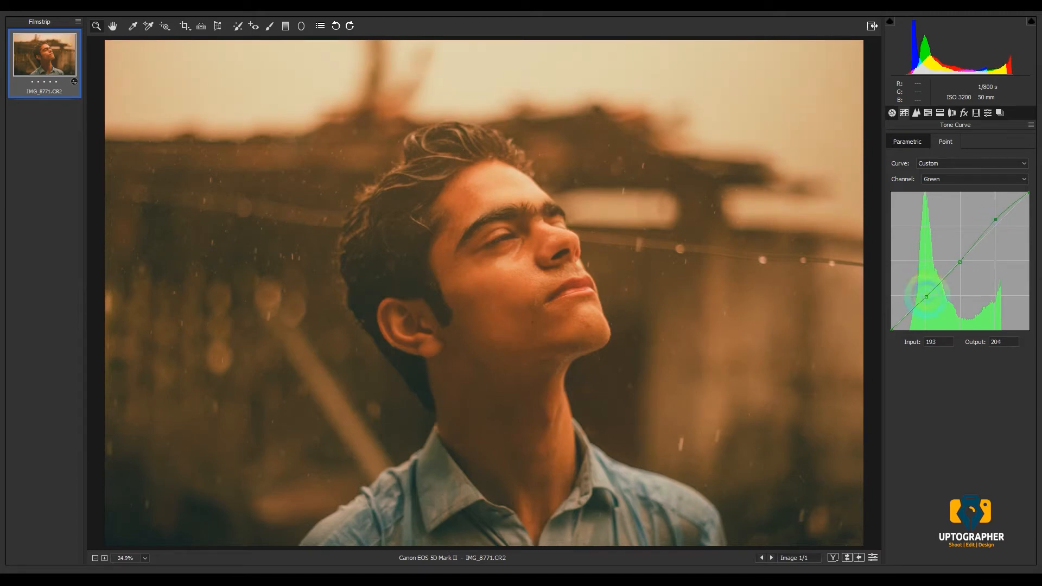
{"action": "left_click_drag", "start_coordinate": [927, 297], "coordinate": [924, 300]}
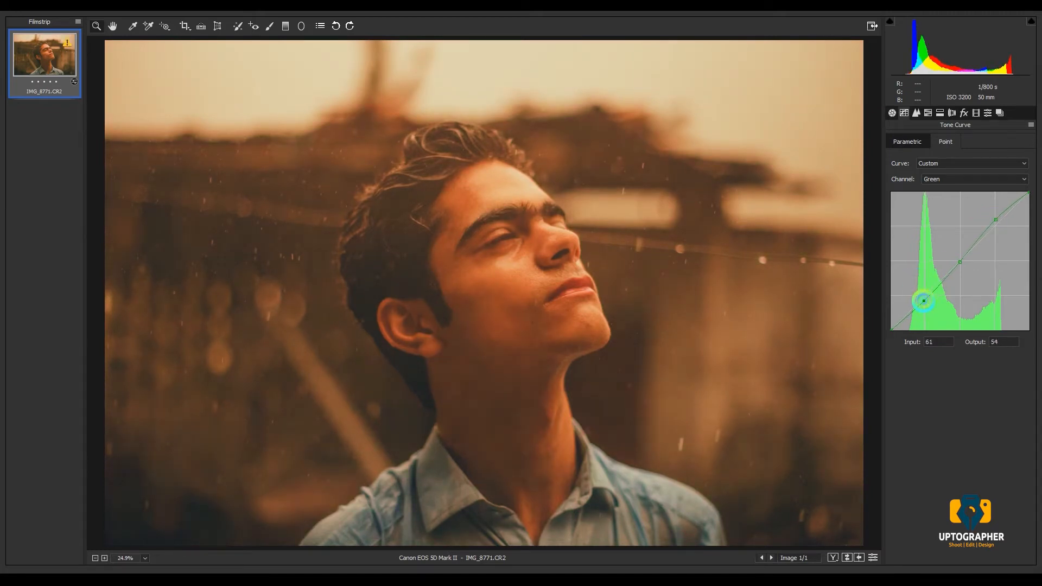
- Shape the Blue channel's point curve with points at about 62/55 and 129/130 and a slightly raised upper point
{"action": "left_click", "coordinate": [943, 181]}
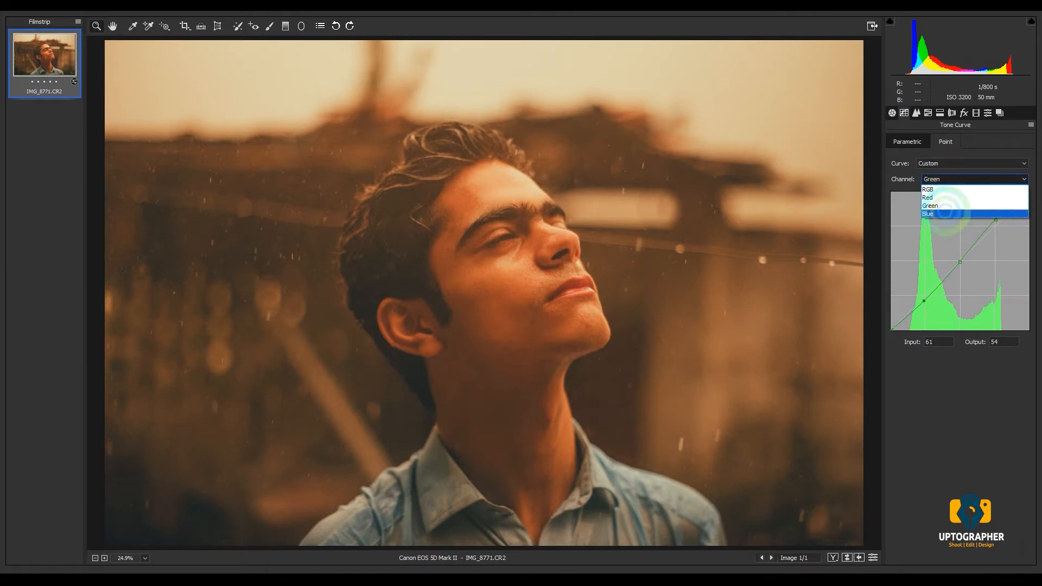
{"action": "left_click", "coordinate": [945, 209]}
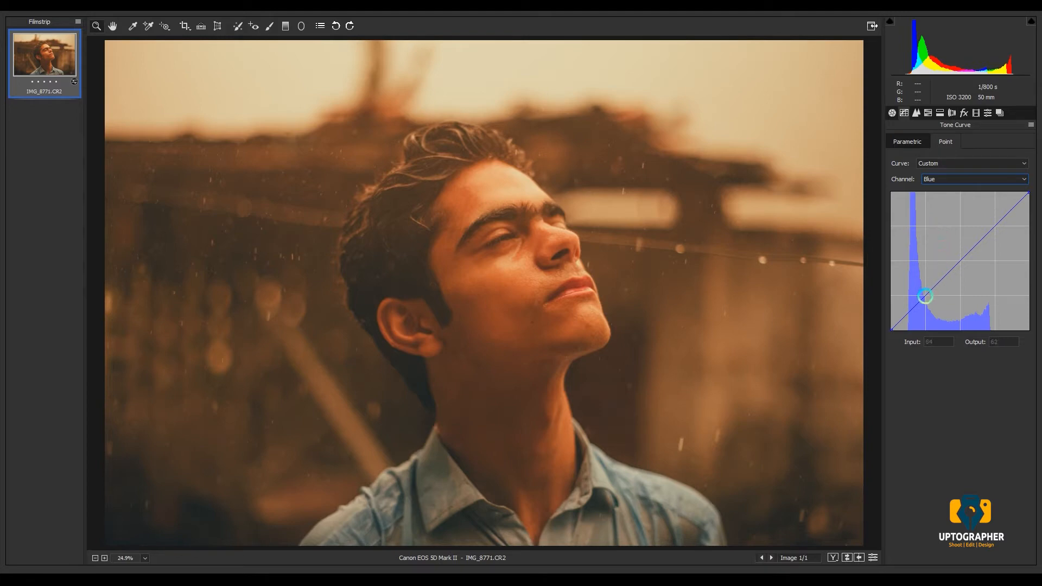
{"action": "left_click", "coordinate": [961, 258]}
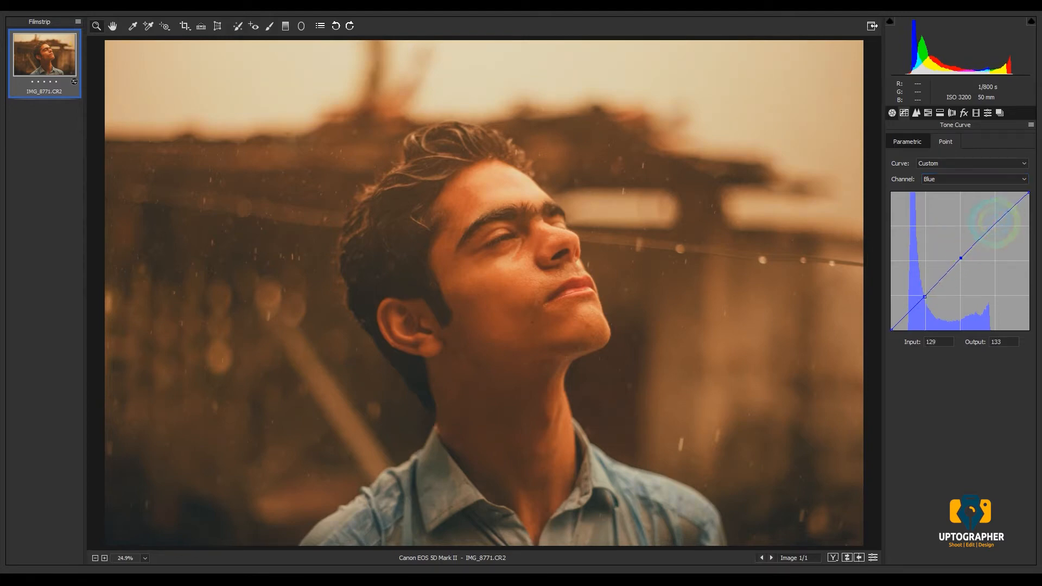
{"action": "left_click", "coordinate": [995, 222]}
{"action": "left_click_drag", "start_coordinate": [924, 297], "coordinate": [924, 300]}
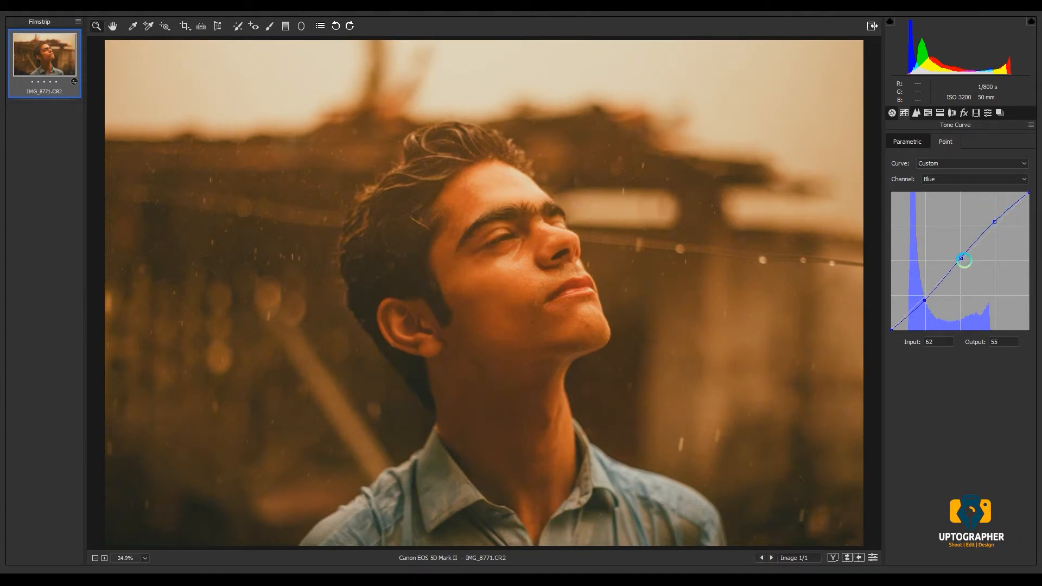
{"action": "left_click_drag", "start_coordinate": [961, 259], "coordinate": [960, 260]}
{"action": "left_click", "coordinate": [953, 179]}
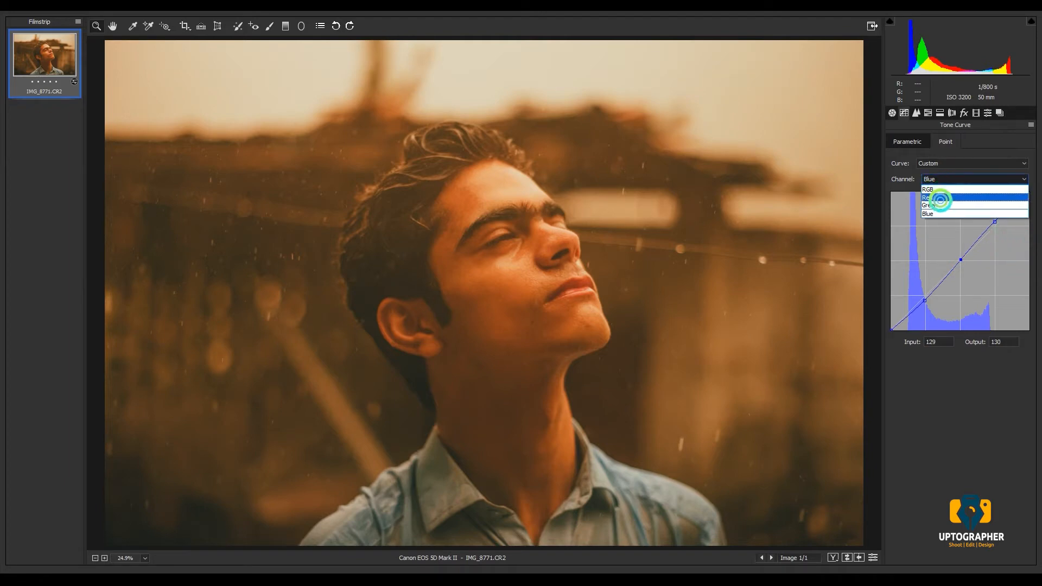
{"action": "left_click", "coordinate": [940, 200]}
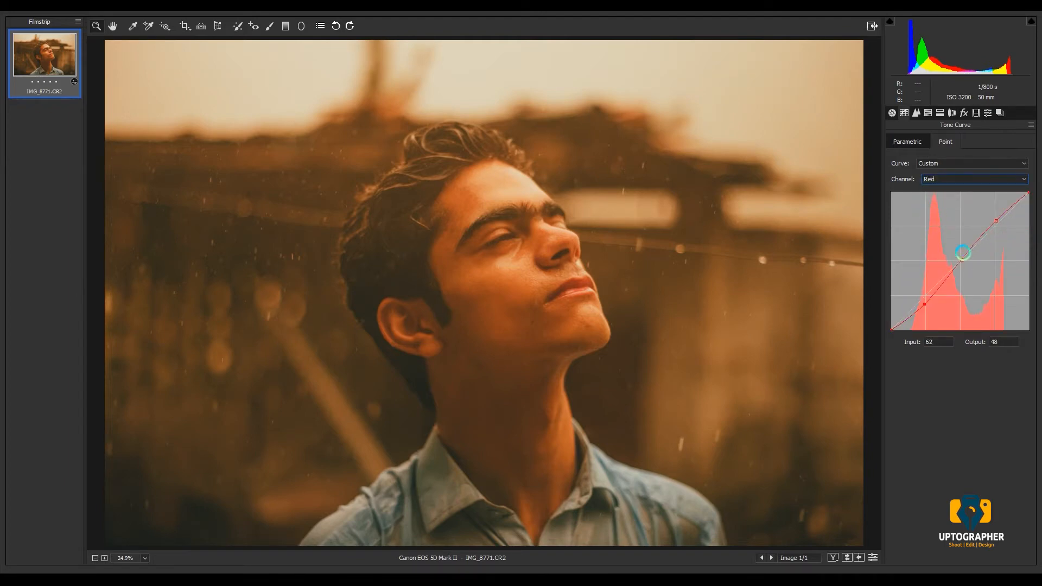
- Calibrate the primaries: red hue +15 and saturation +50, green hue +30 and saturation -65, blue hue -13 and saturation +25
{"action": "left_click", "coordinate": [976, 112]}
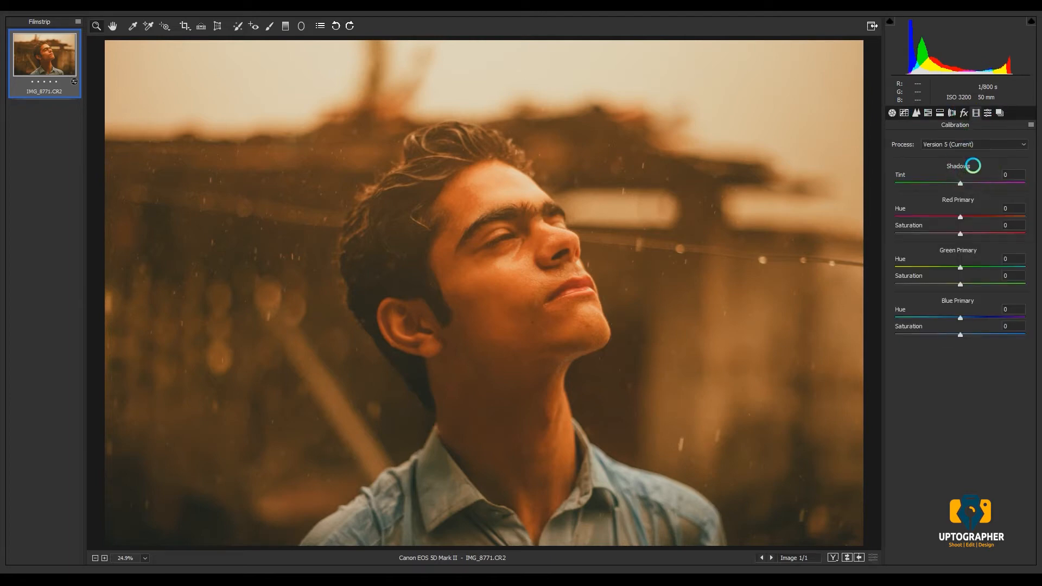
{"action": "left_click_drag", "start_coordinate": [961, 217], "coordinate": [995, 231]}
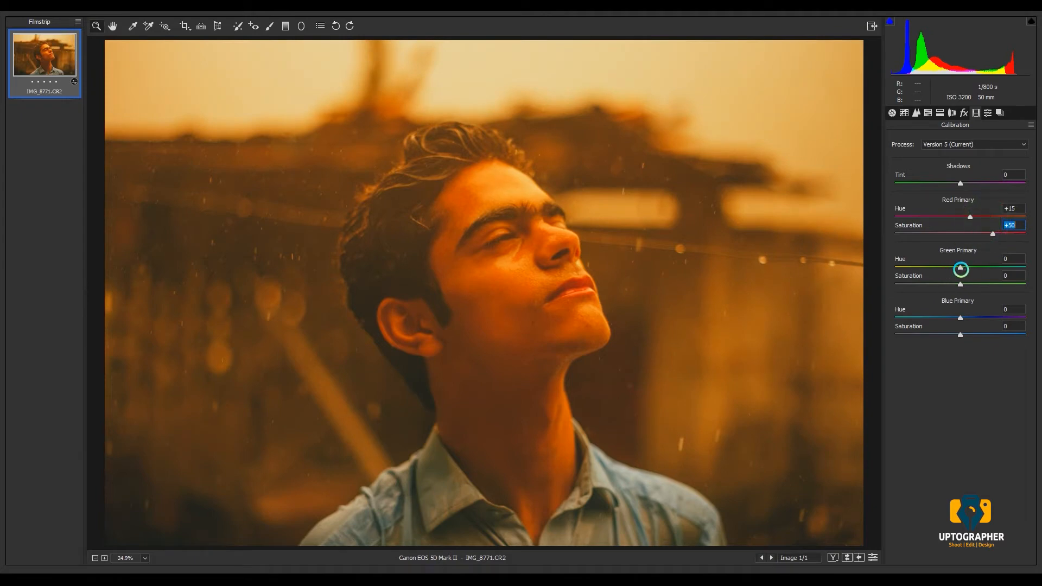
{"action": "left_click_drag", "start_coordinate": [961, 268], "coordinate": [918, 282]}
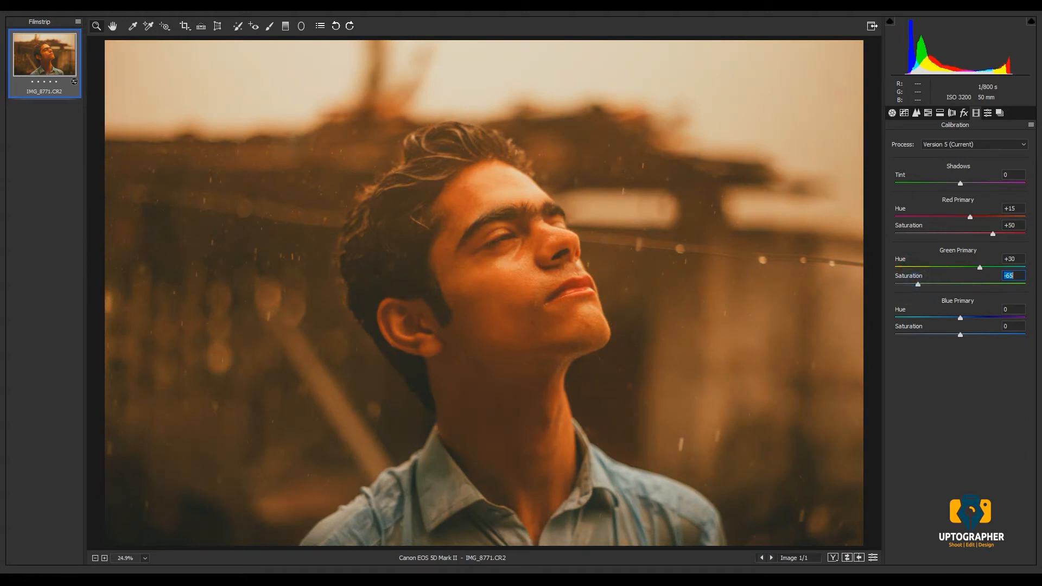
{"action": "left_click_drag", "start_coordinate": [960, 317], "coordinate": [977, 334]}
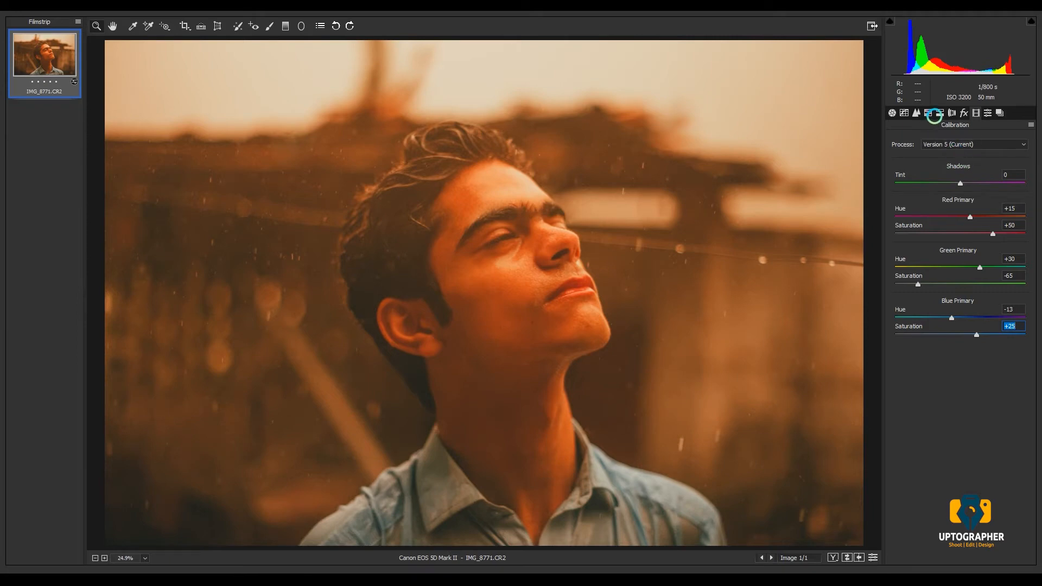
- Set the HSL hues to Reds +8, Yellows -10, Greens +25, Aquas +3, Blues -10, Purples +20 and Magentas +15
{"action": "left_click", "coordinate": [929, 113]}
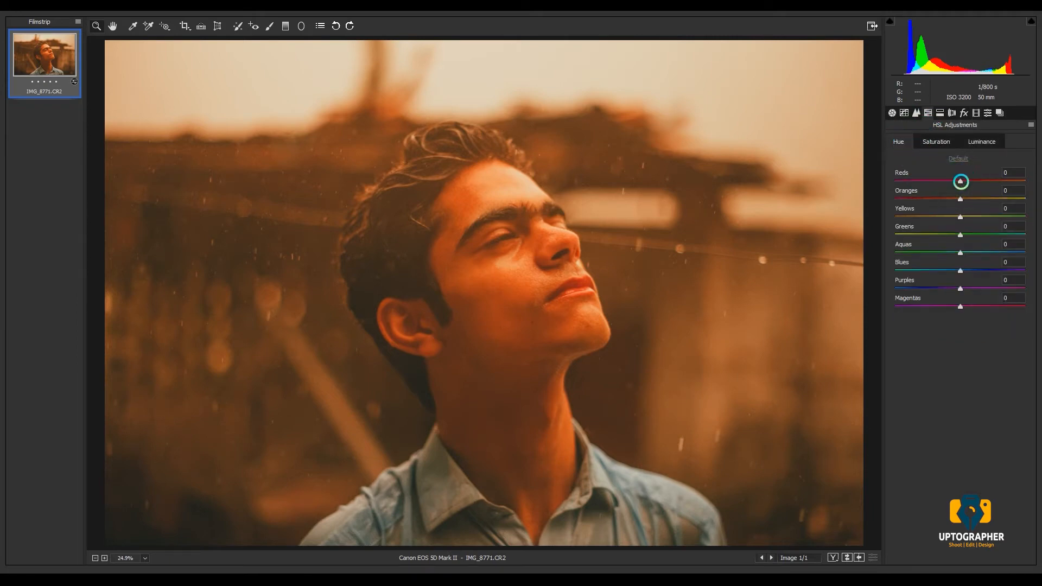
{"action": "left_click_drag", "start_coordinate": [960, 182], "coordinate": [966, 181]}
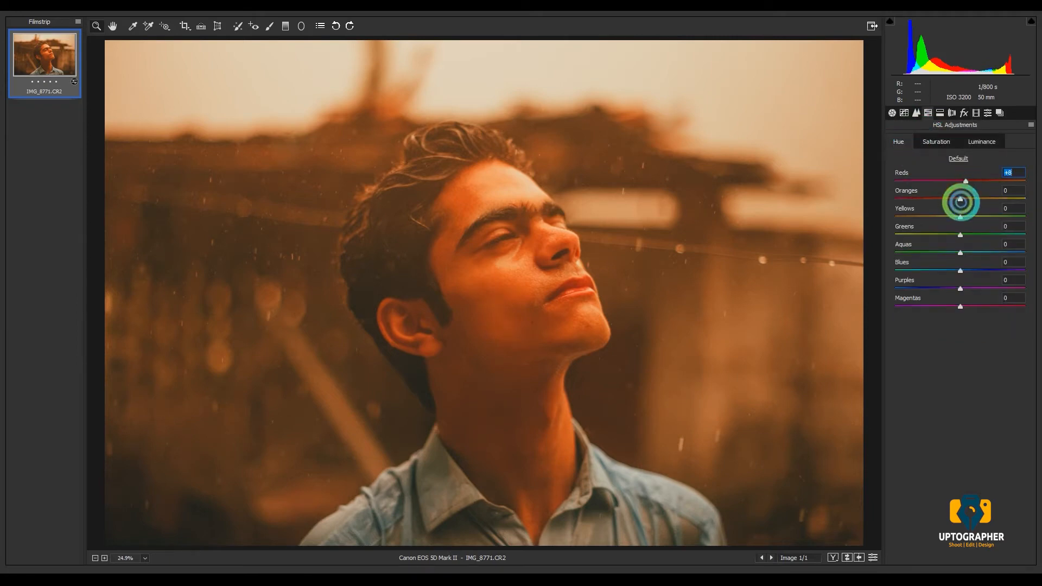
{"action": "left_click_drag", "start_coordinate": [959, 218], "coordinate": [954, 216]}
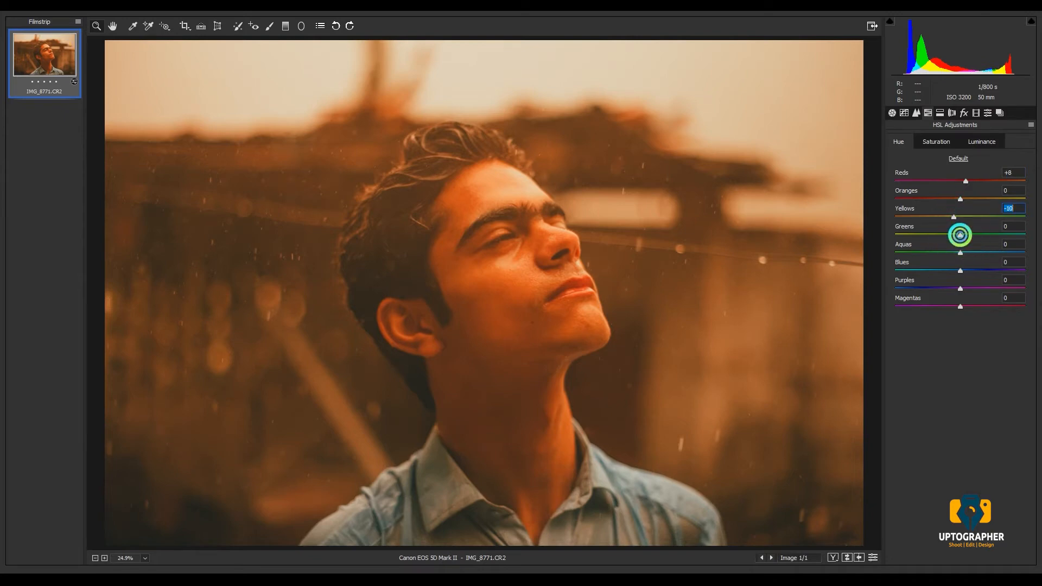
{"action": "left_click_drag", "start_coordinate": [960, 234], "coordinate": [977, 288]}
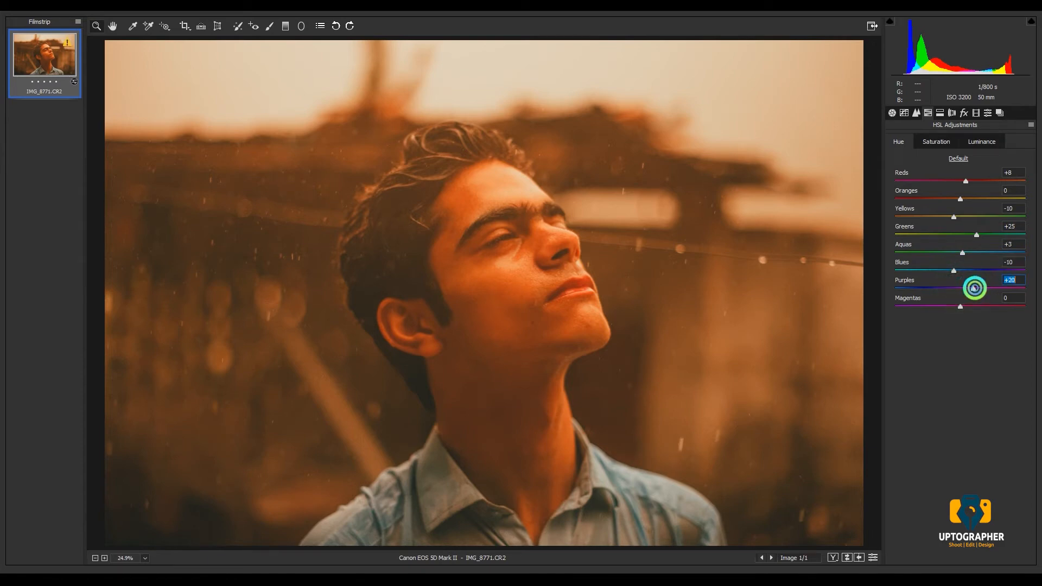
{"action": "left_click_drag", "start_coordinate": [960, 306], "coordinate": [972, 305]}
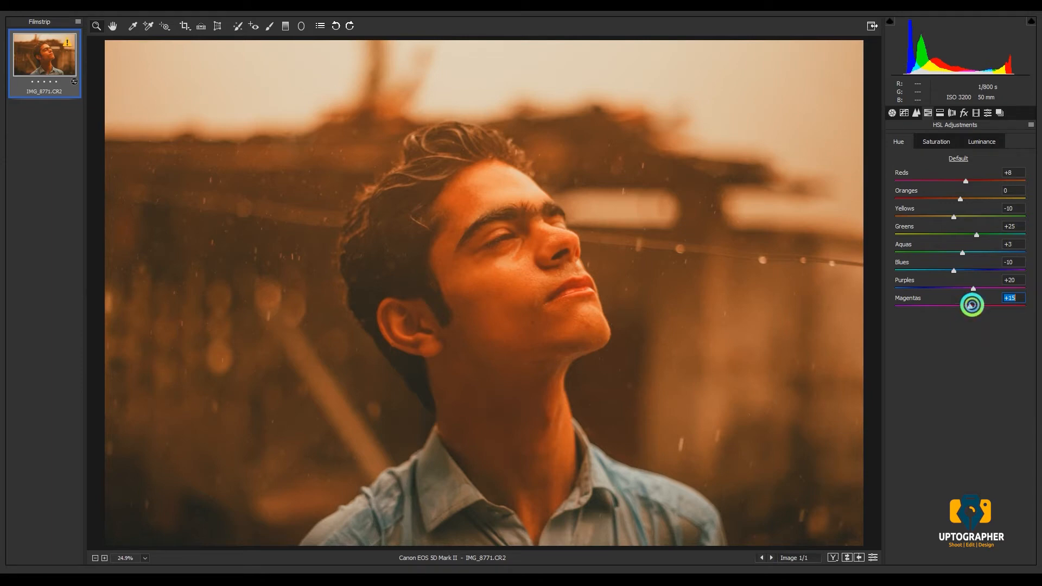
- Set the HSL saturation to Reds -33, Oranges -17, Yellows -20, Greens -69, Aquas and Blues -100, Purples -20 and Magentas -28
{"action": "left_click", "coordinate": [936, 142]}
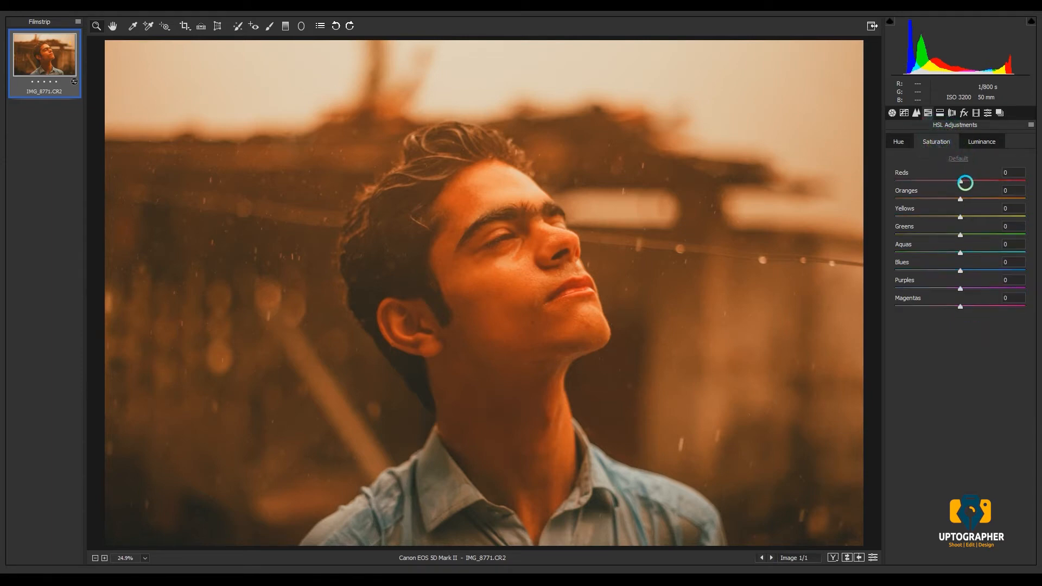
{"action": "mouse_move", "coordinate": [965, 183]}
{"action": "left_mouse_down"}
{"action": "mouse_move", "coordinate": [941, 181]}
{"action": "mouse_move", "coordinate": [949, 194]}
{"action": "left_mouse_up"}
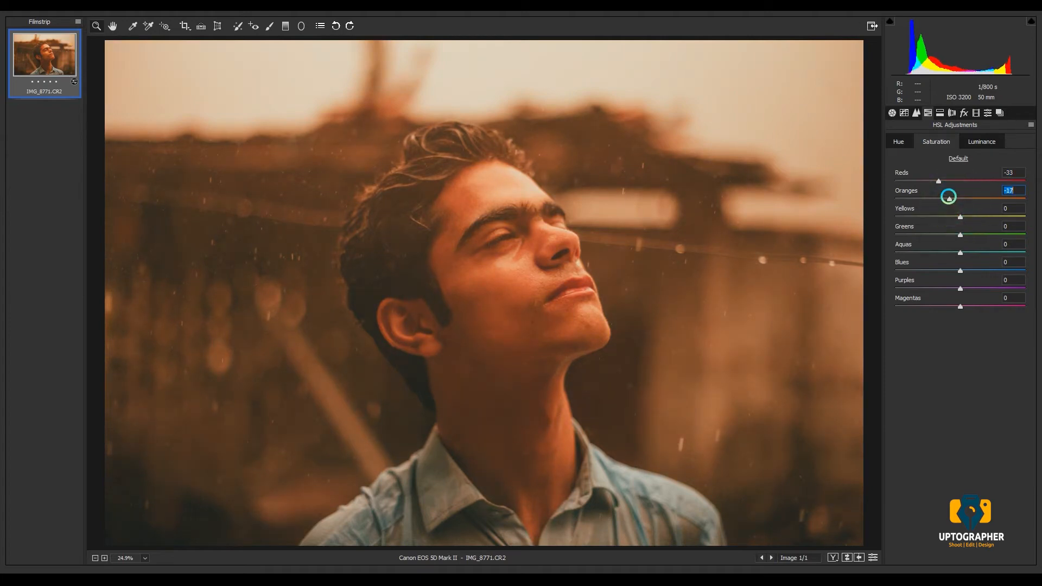
{"action": "left_click_drag", "start_coordinate": [961, 222], "coordinate": [881, 244]}
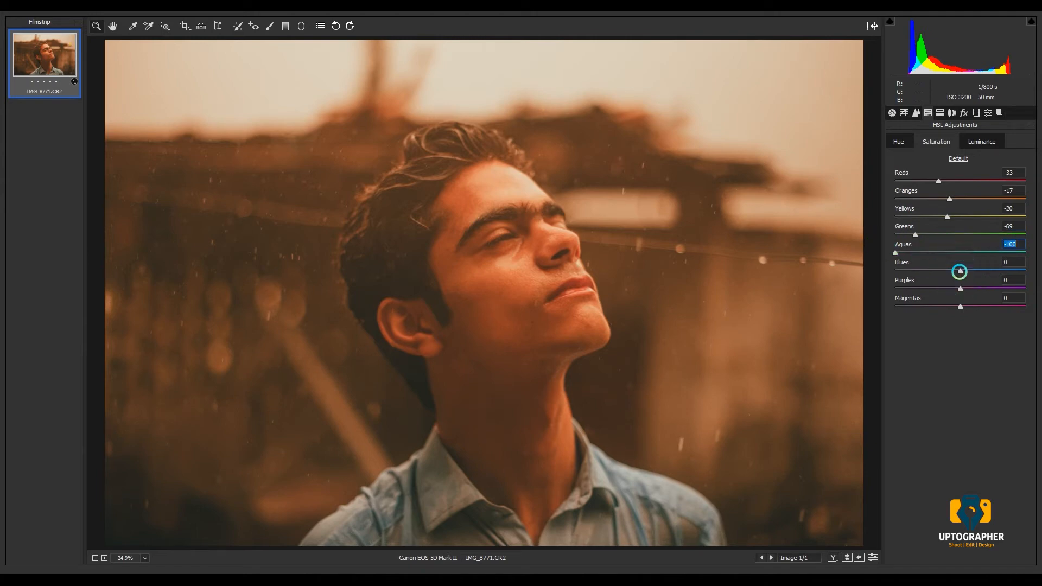
{"action": "left_click_drag", "start_coordinate": [957, 271], "coordinate": [788, 242]}
{"action": "left_click_drag", "start_coordinate": [958, 288], "coordinate": [949, 307]}
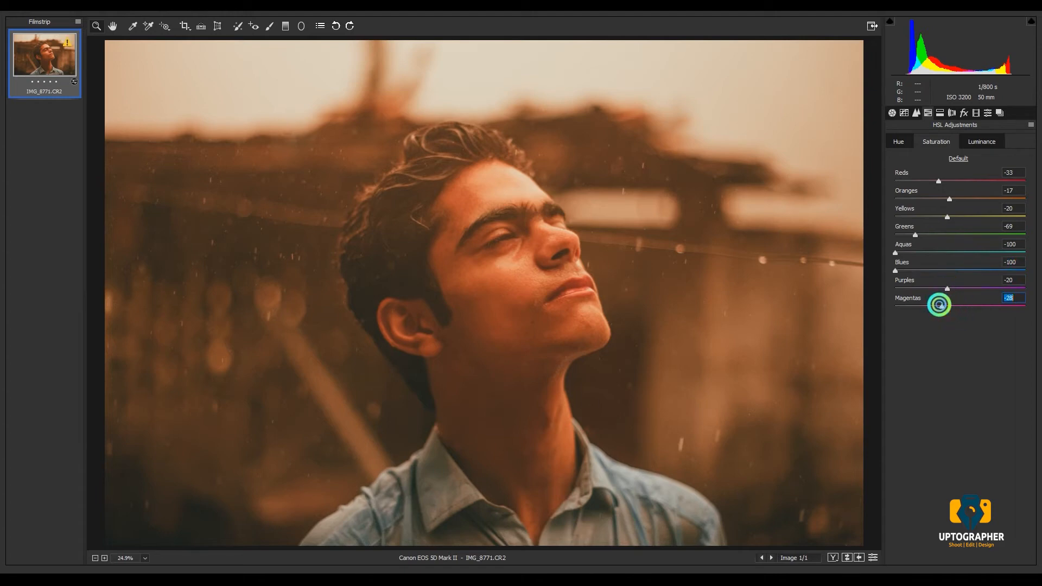
- Set the HSL luminance to Reds -14, Oranges, Yellows and Aquas -10, Greens -35, Blues -20 and Purples -11
{"action": "left_click", "coordinate": [978, 141]}
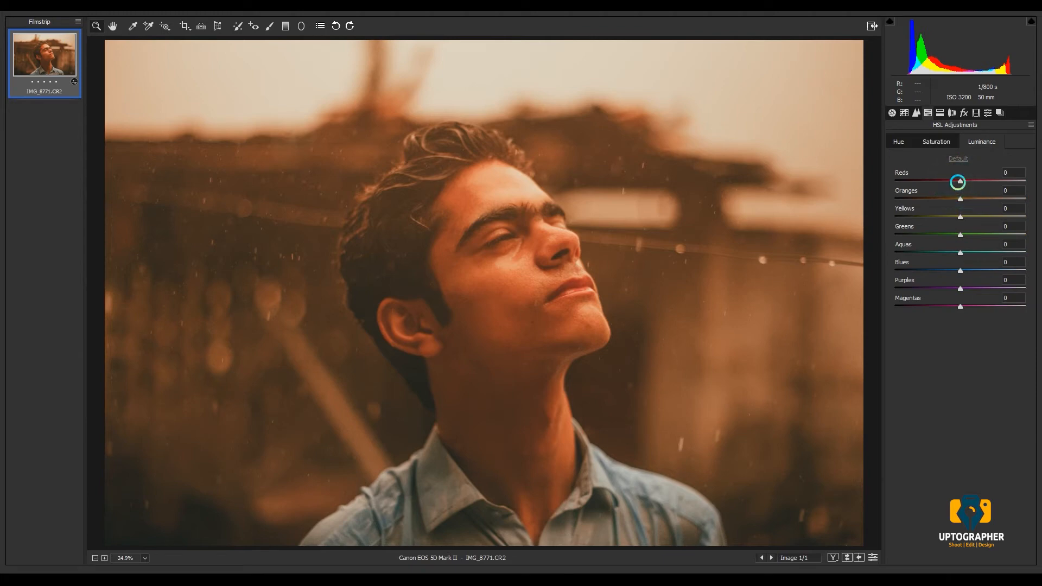
{"action": "left_click_drag", "start_coordinate": [958, 181], "coordinate": [948, 268]}
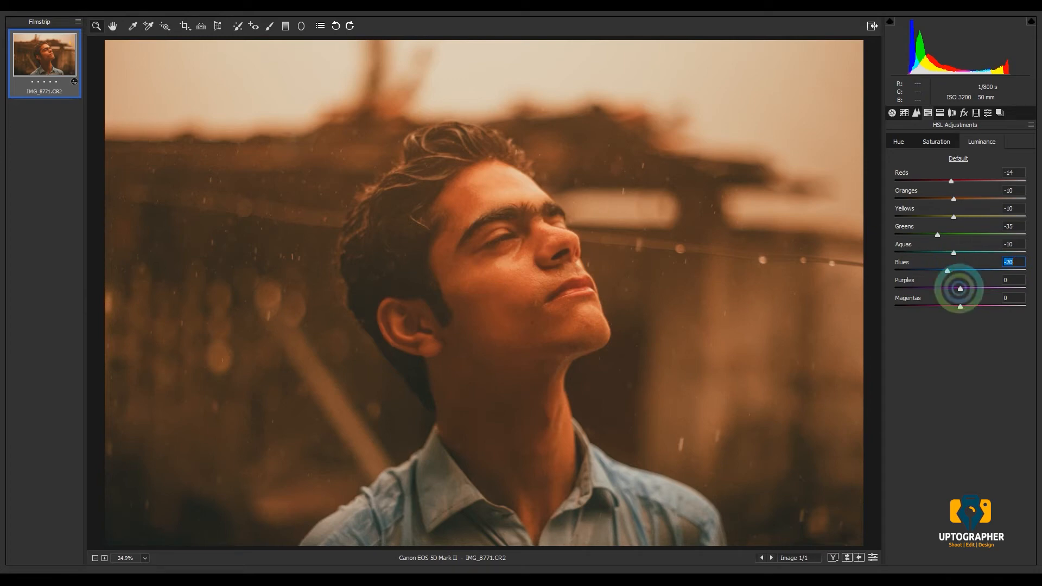
{"action": "left_click_drag", "start_coordinate": [957, 285], "coordinate": [953, 288]}
{"action": "mouse_move", "coordinate": [960, 306]}
{"action": "left_mouse_down"}
{"action": "mouse_move", "coordinate": [995, 308]}
{"action": "mouse_move", "coordinate": [959, 304]}
{"action": "left_mouse_up"}
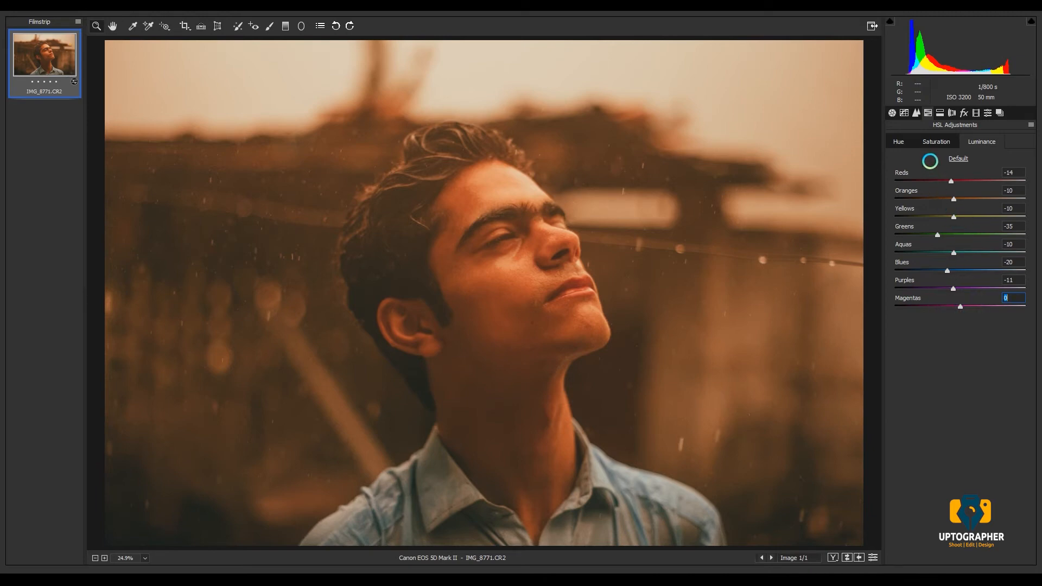
- Split-tone the photo with highlights at hue 136 and saturation 17, and shadows at hue 215 and saturation 0
{"action": "left_click", "coordinate": [940, 113]}
{"action": "left_click_drag", "start_coordinate": [895, 156], "coordinate": [917, 172]}
{"action": "left_click", "coordinate": [900, 173]}
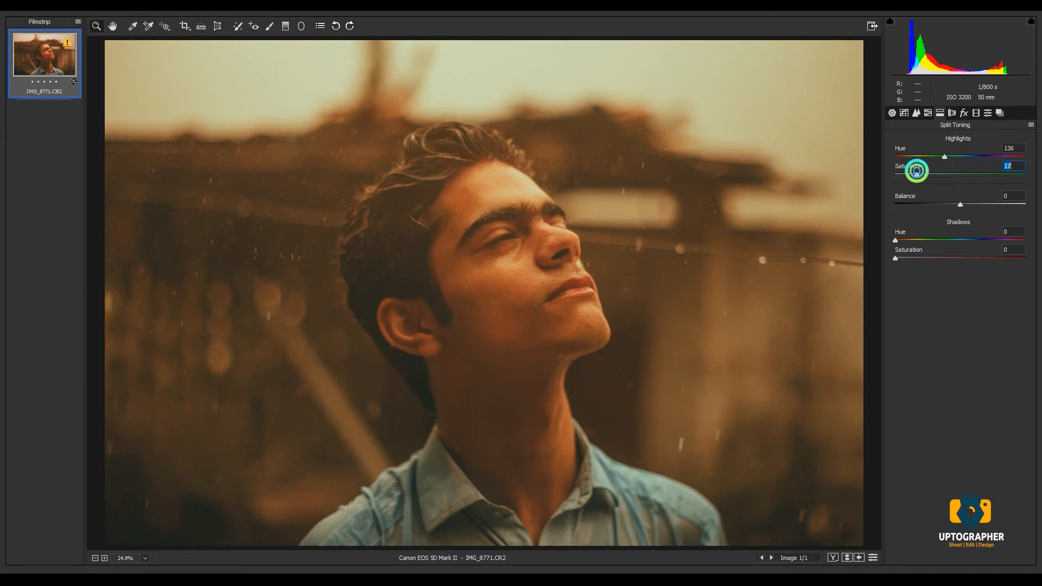
{"action": "left_click_drag", "start_coordinate": [898, 240], "coordinate": [972, 237]}
{"action": "left_click_drag", "start_coordinate": [897, 259], "coordinate": [930, 273]}
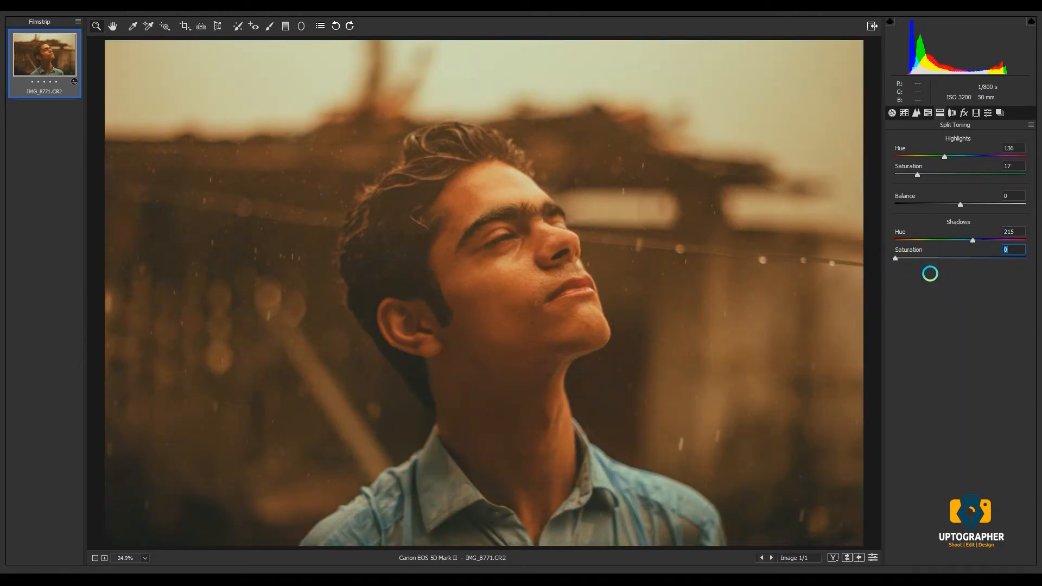
- Set the sharpening amount to 81 and add film grain with an amount of 50
{"action": "left_click", "coordinate": [914, 114]}
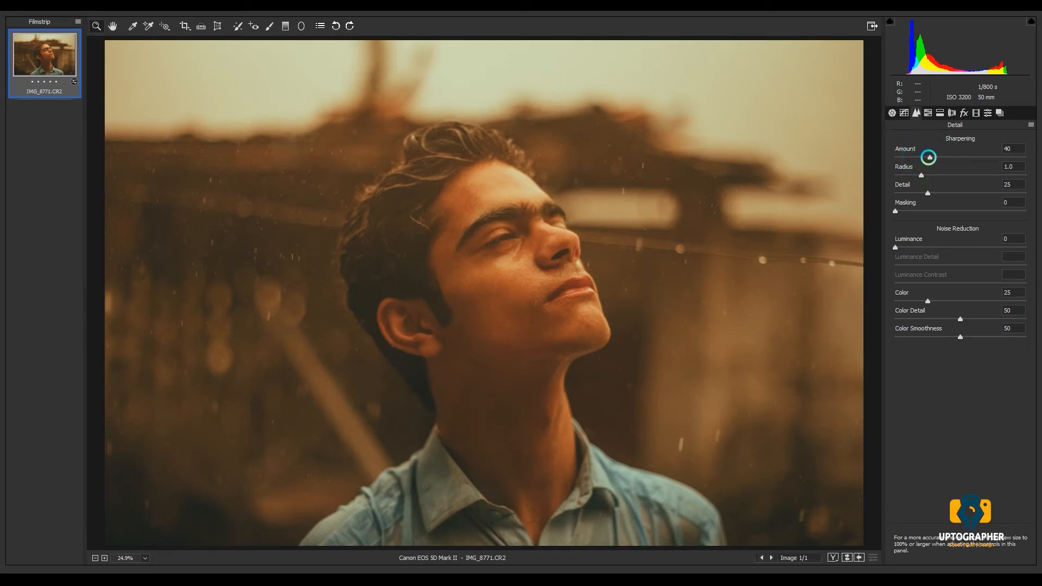
{"action": "left_click_drag", "start_coordinate": [929, 157], "coordinate": [968, 157]}
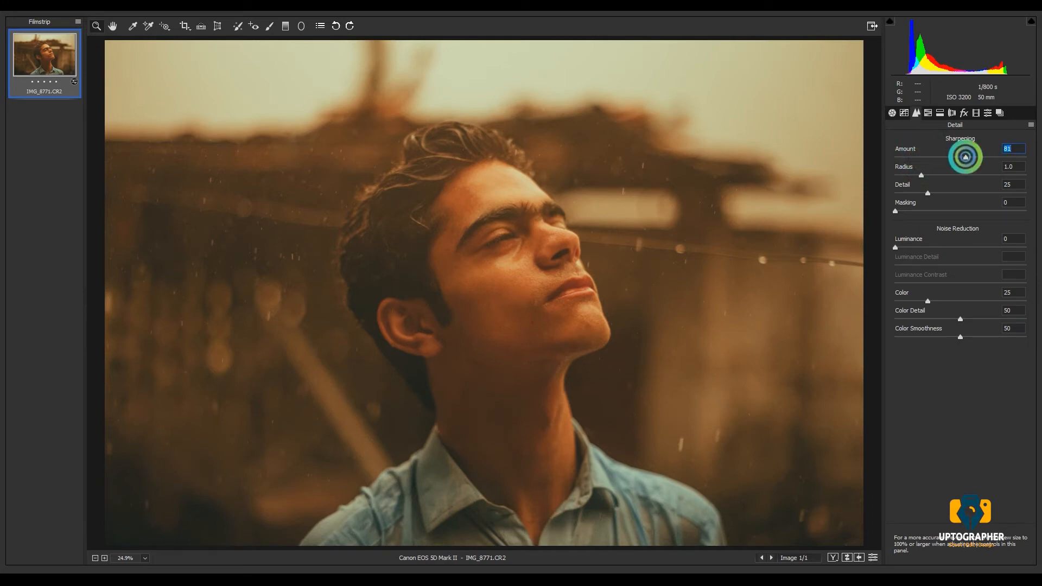
{"action": "left_click", "coordinate": [964, 113]}
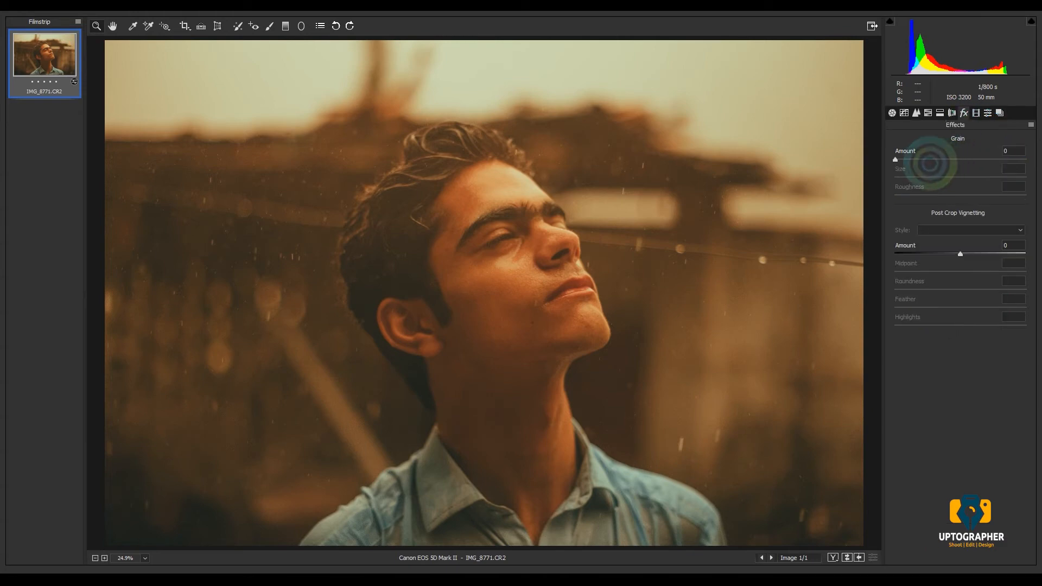
{"action": "left_click_drag", "start_coordinate": [896, 156], "coordinate": [956, 149]}
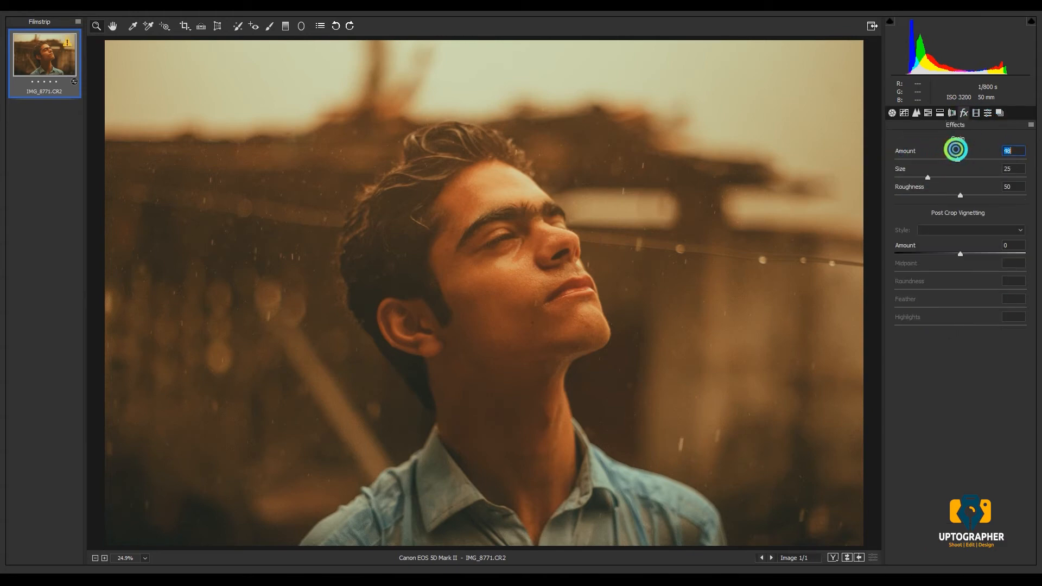
{"action": "left_click", "coordinate": [957, 252]}
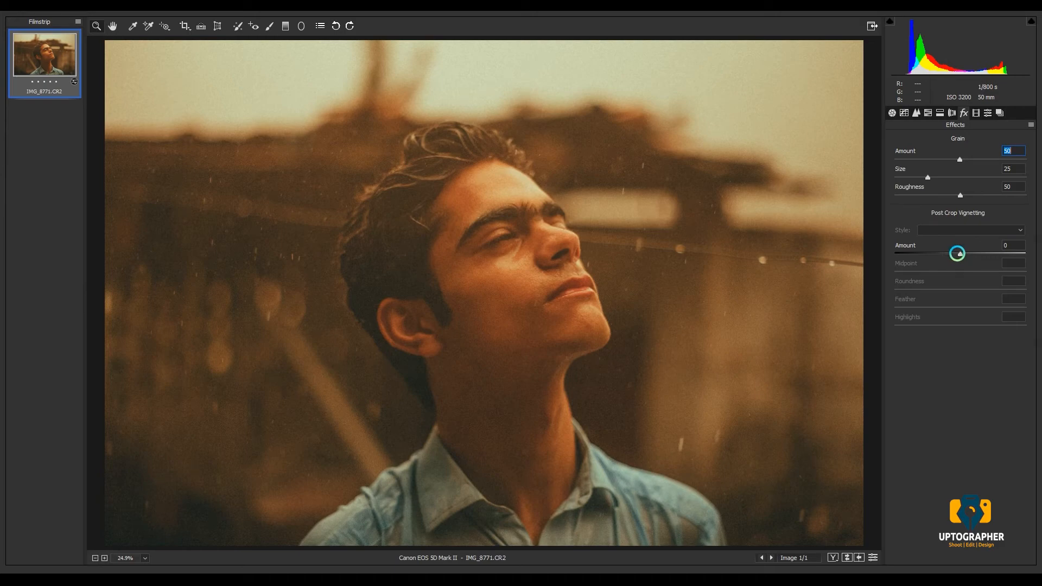
- Open the graded photo in Photoshop as a smart object, along with the qoutes and details files from the poster maker folder
{"action": "left_click", "coordinate": [964, 577]}
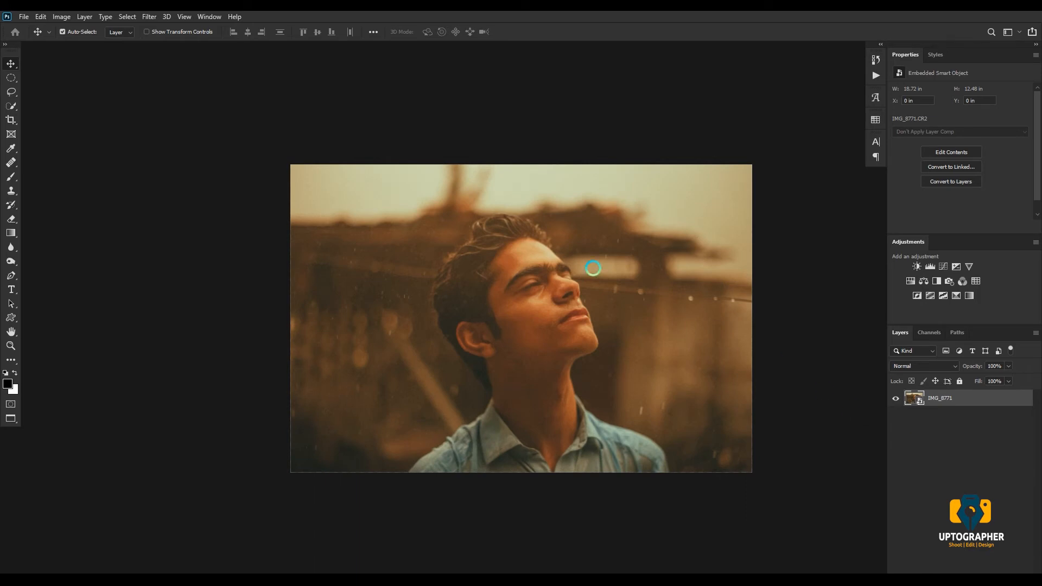
{"action": "key", "text": "ctrl+o"}
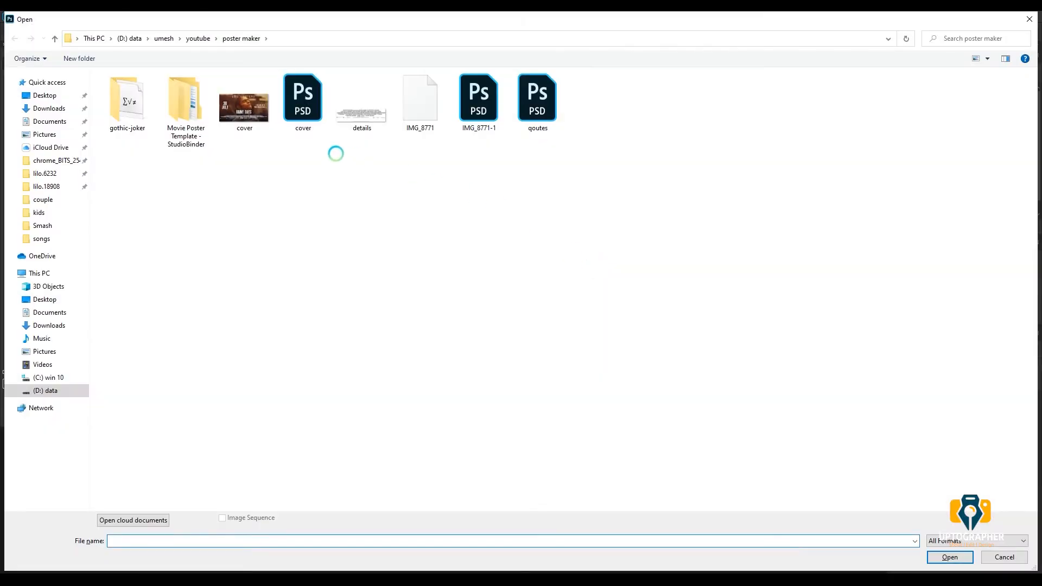
{"action": "double_click", "coordinate": [545, 101]}
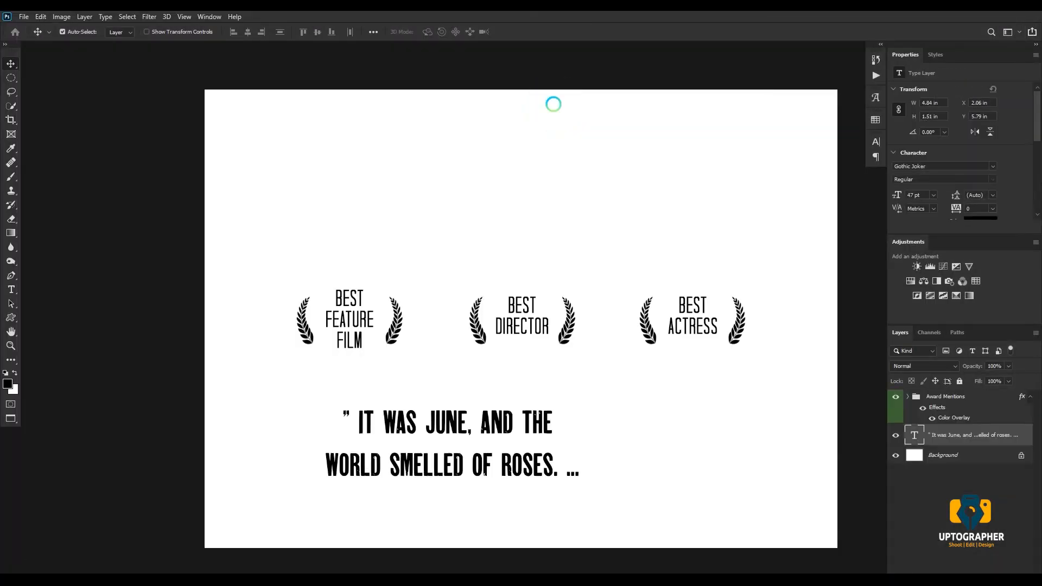
{"action": "key", "text": "ctrl+o"}
{"action": "double_click", "coordinate": [361, 106]}
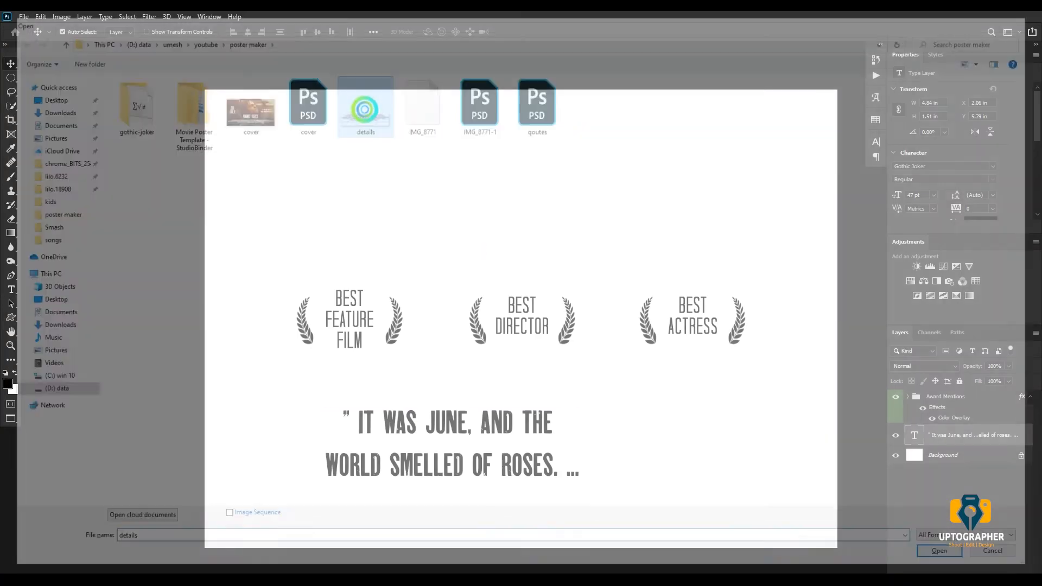
{"action": "key", "text": "ctrl+o"}
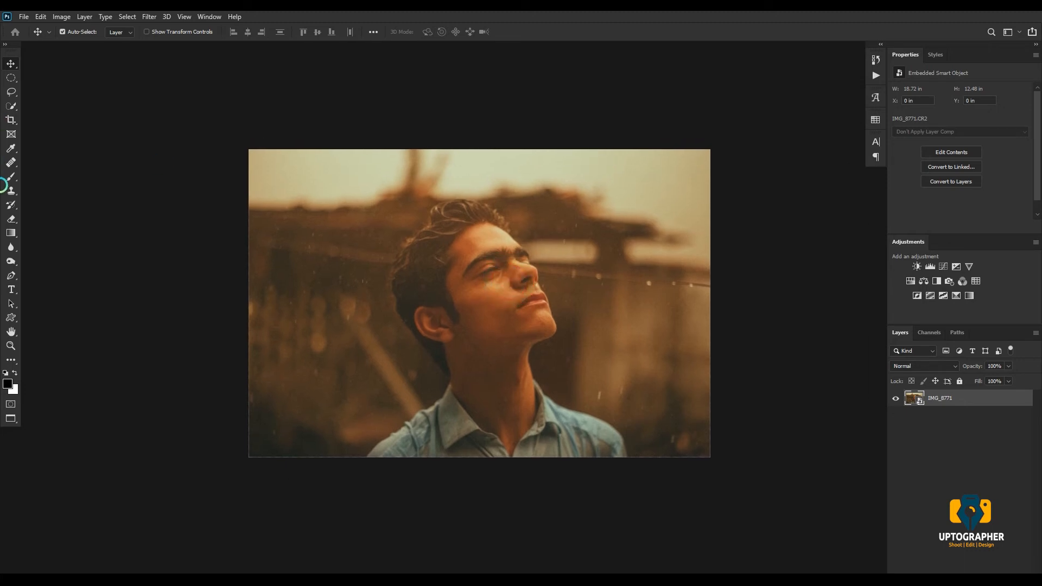
{"action": "key", "text": "t"}
{"action": "left_click", "coordinate": [439, 187]}
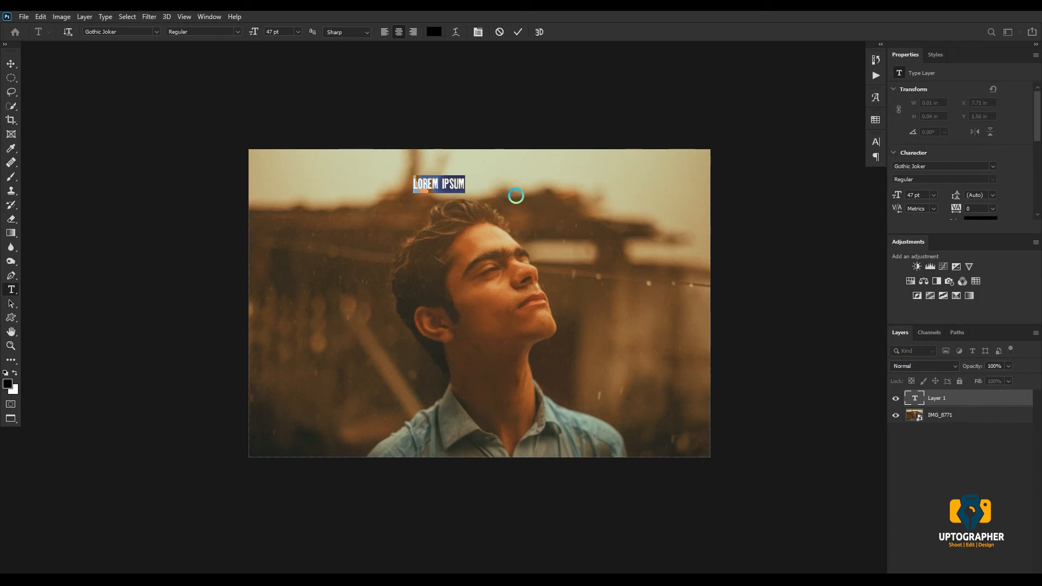
{"action": "left_click", "coordinate": [11, 64]}
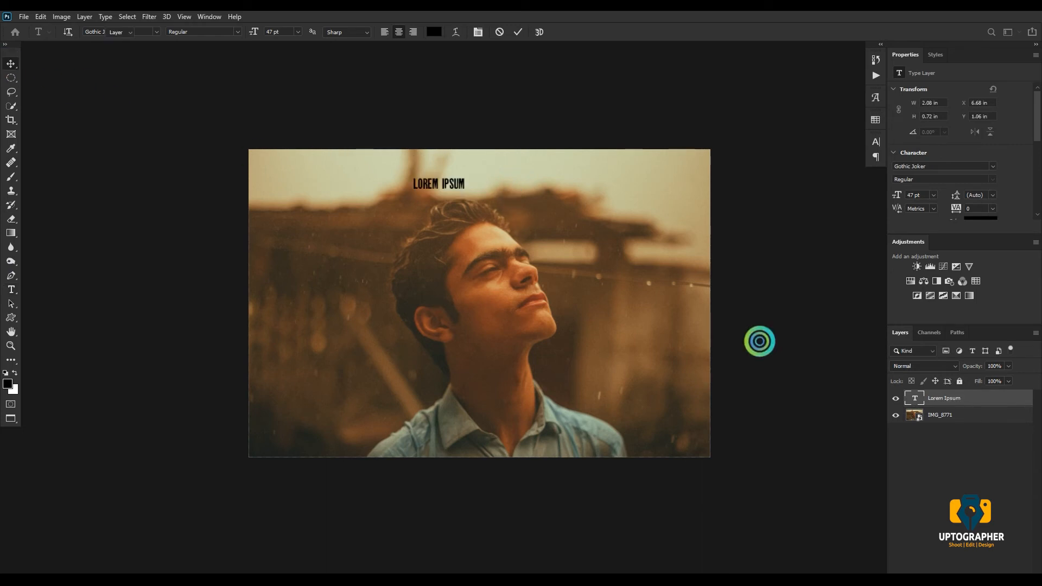
{"action": "key", "text": "Delete"}
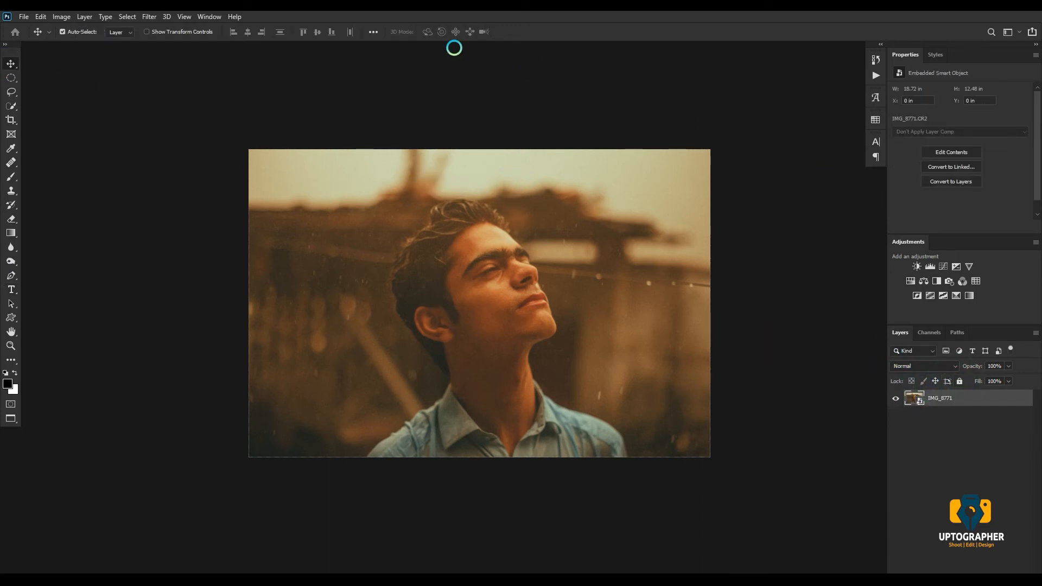
{"action": "key", "text": "t"}
{"action": "left_click", "coordinate": [459, 282]}
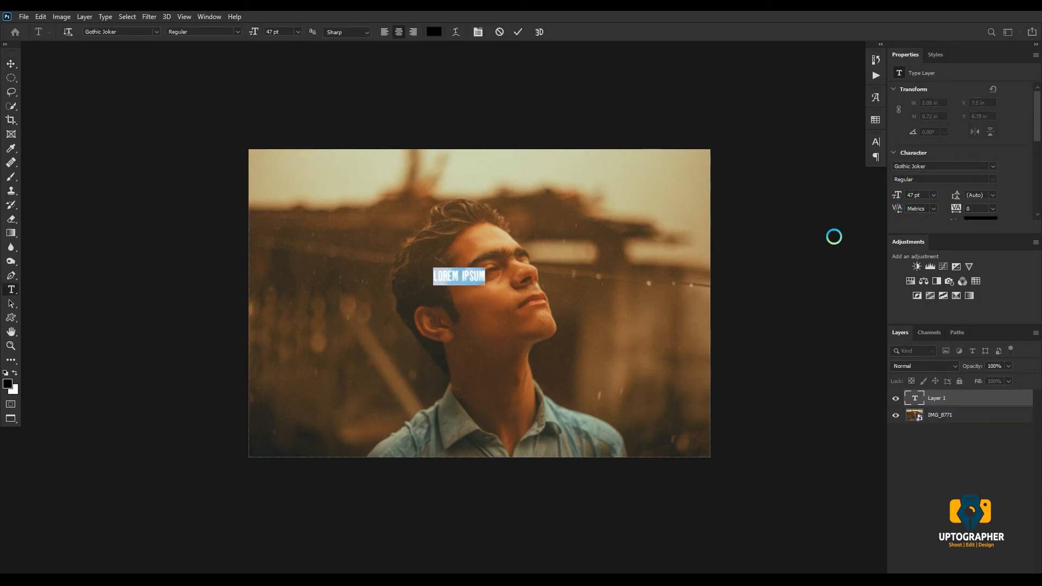
{"action": "type", "text": "sdf"}
{"action": "left_click", "coordinate": [993, 166]}
{"action": "left_click", "coordinate": [871, 225]}
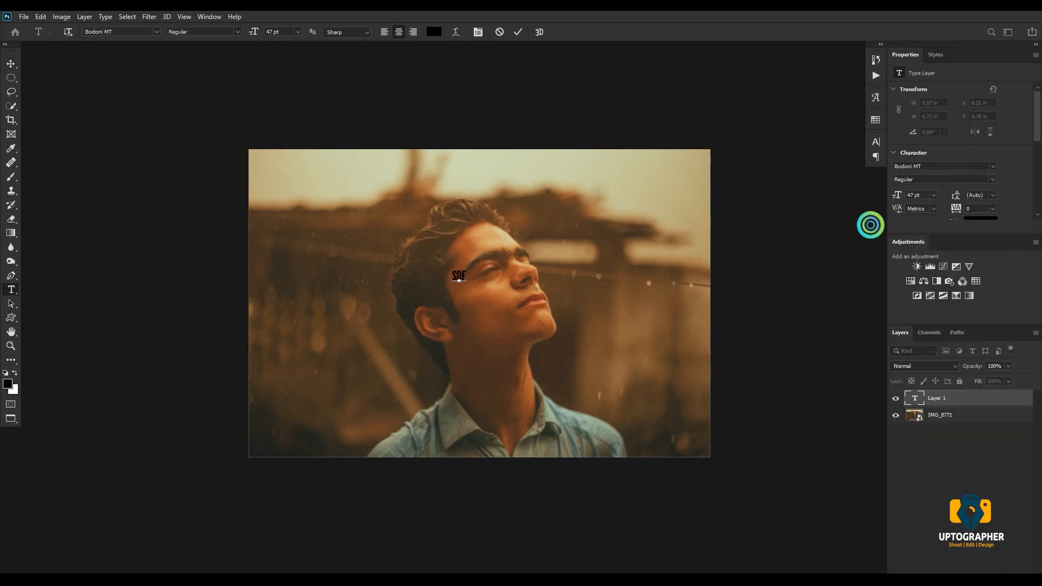
{"action": "left_click", "coordinate": [731, 226]}
{"action": "left_click", "coordinate": [993, 166]}
{"action": "left_click", "coordinate": [852, 250]}
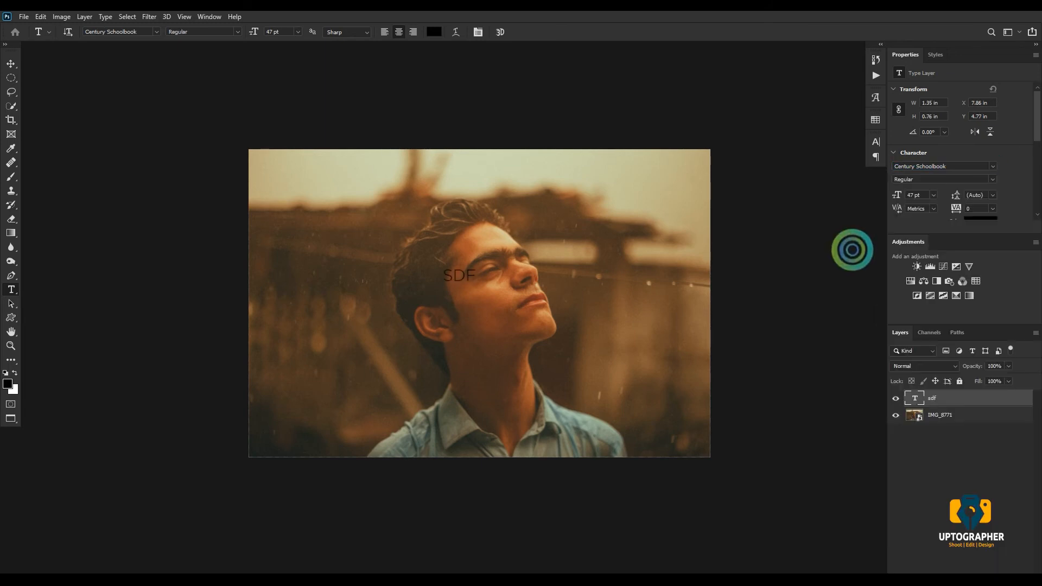
{"action": "left_click", "coordinate": [531, 238]}
{"action": "type", "text": "ghjgh"}
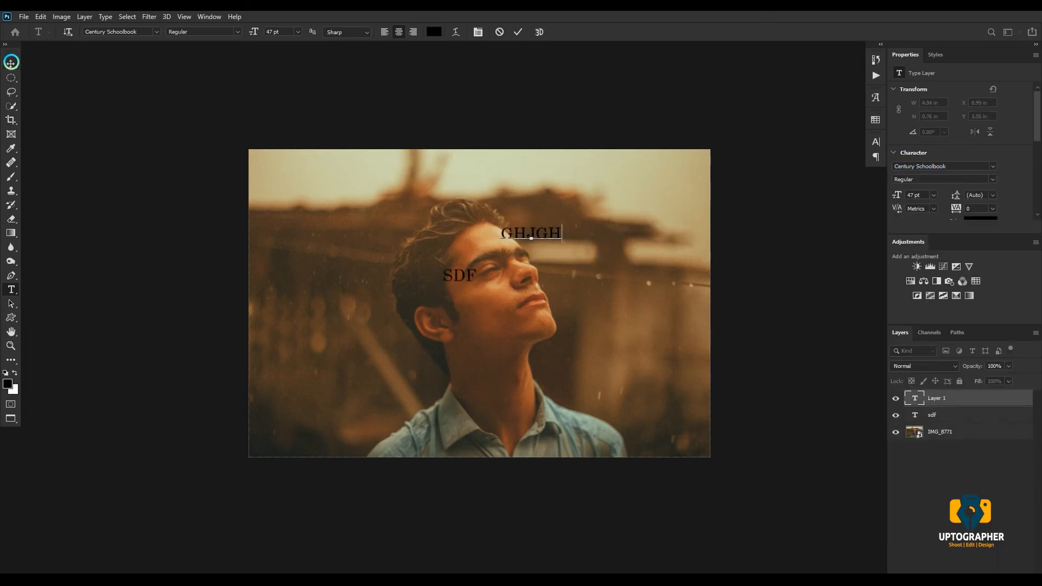
{"action": "left_click", "coordinate": [11, 62]}
{"action": "left_click", "coordinate": [975, 414], "text": "shift"}
{"action": "key", "text": "Delete"}
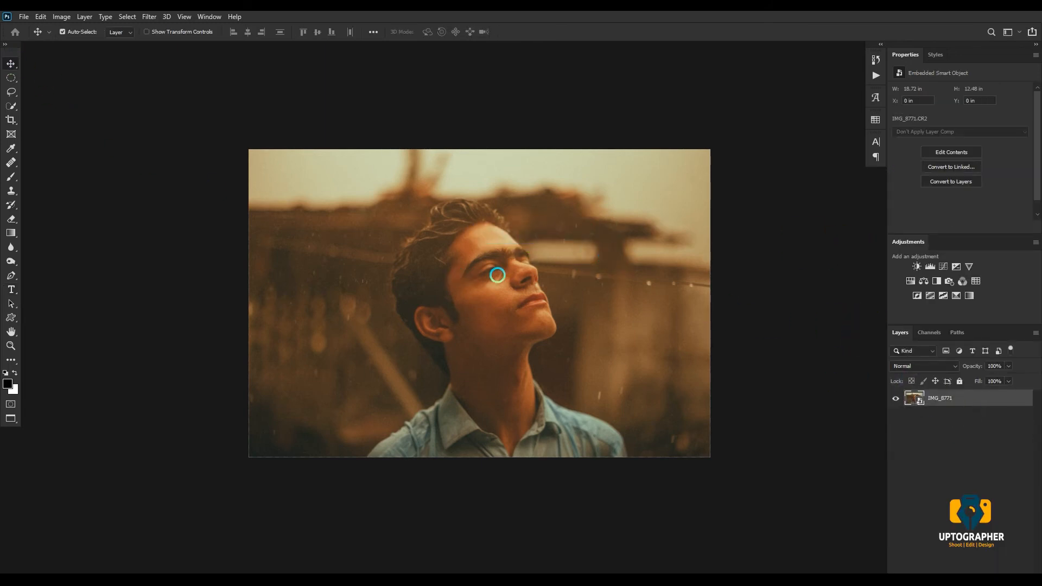
- Add the title text "RAINY DAYS" over the photo in Century Schoolbook at 47 pt
{"action": "left_click", "coordinate": [12, 289]}
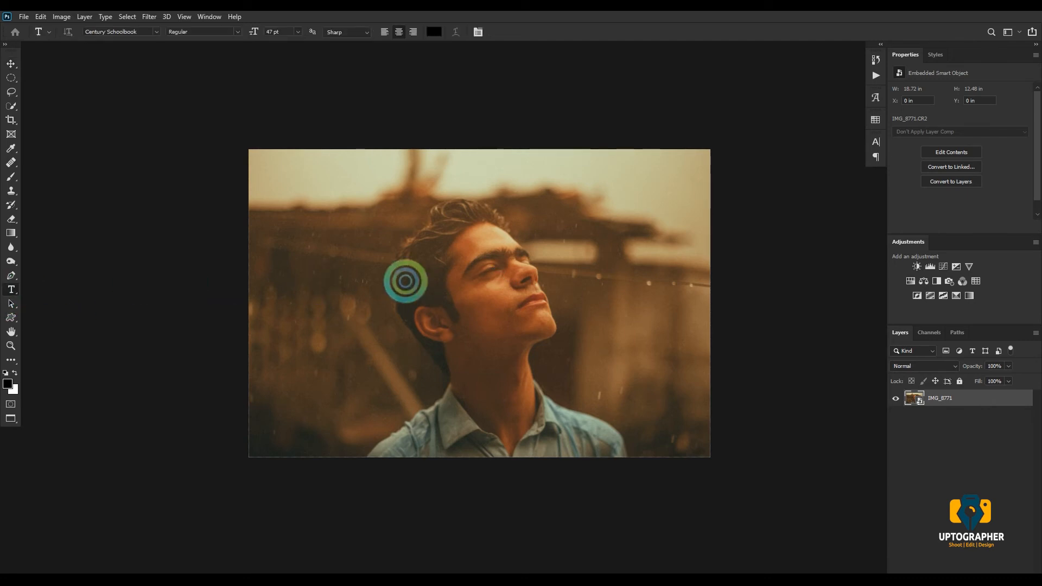
{"action": "left_click", "coordinate": [442, 268]}
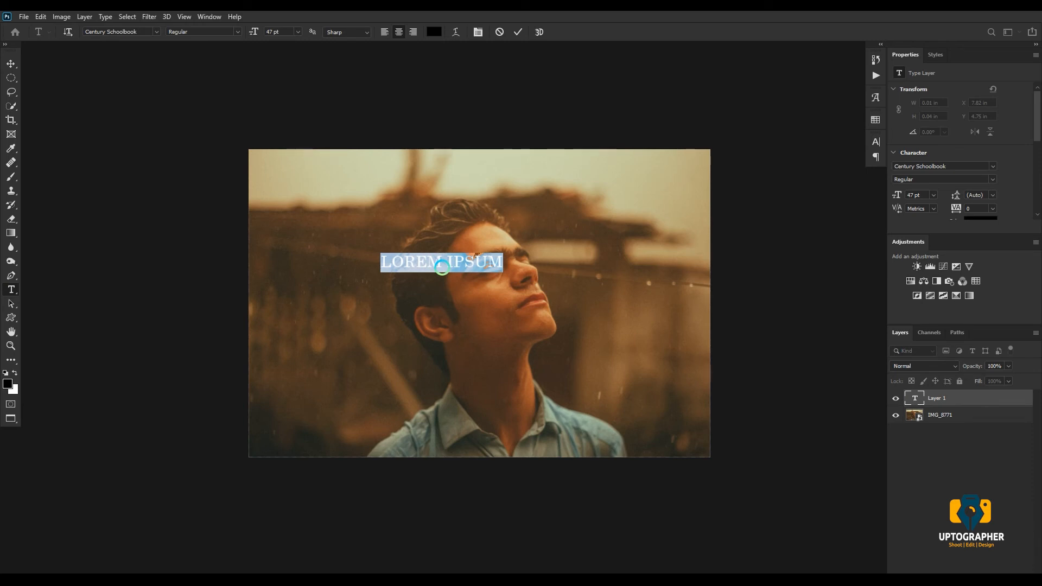
{"action": "type", "text": "BAINY DAYS"}
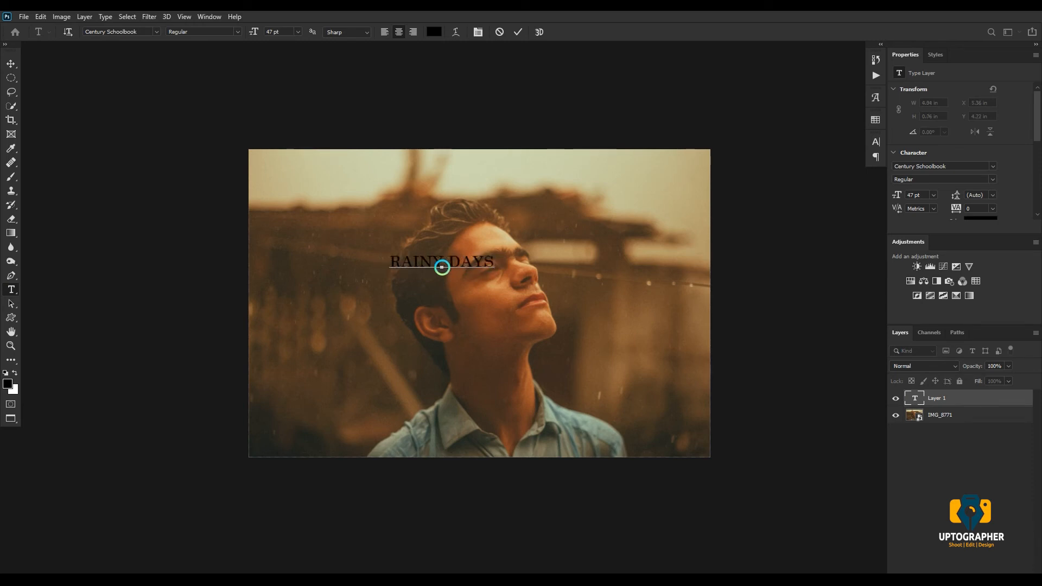
{"action": "left_click", "coordinate": [518, 31]}
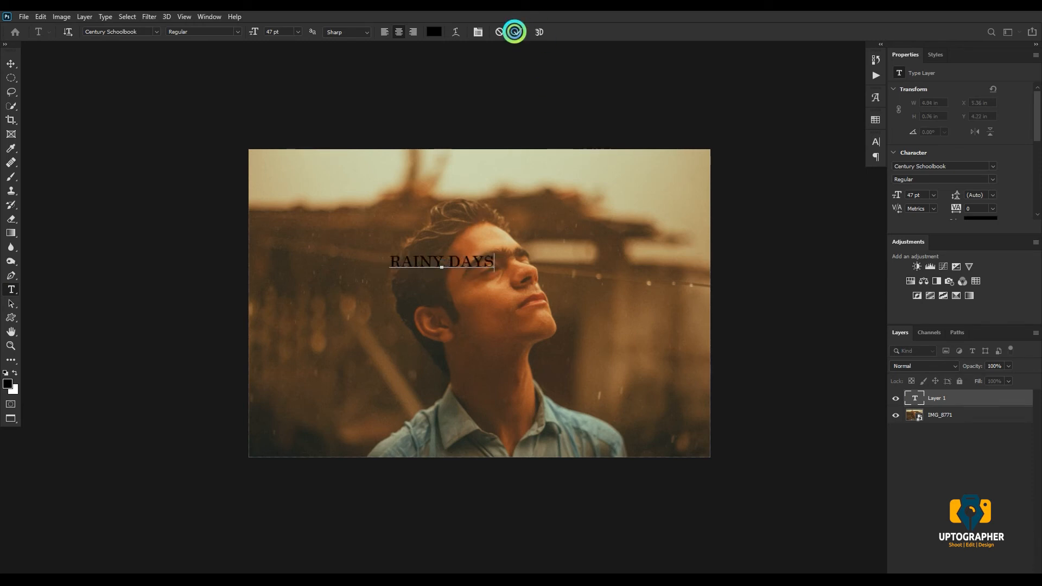
- Change the text color of the RAINY DAYS title to white
{"action": "left_click", "coordinate": [876, 141]}
{"action": "left_click", "coordinate": [838, 216]}
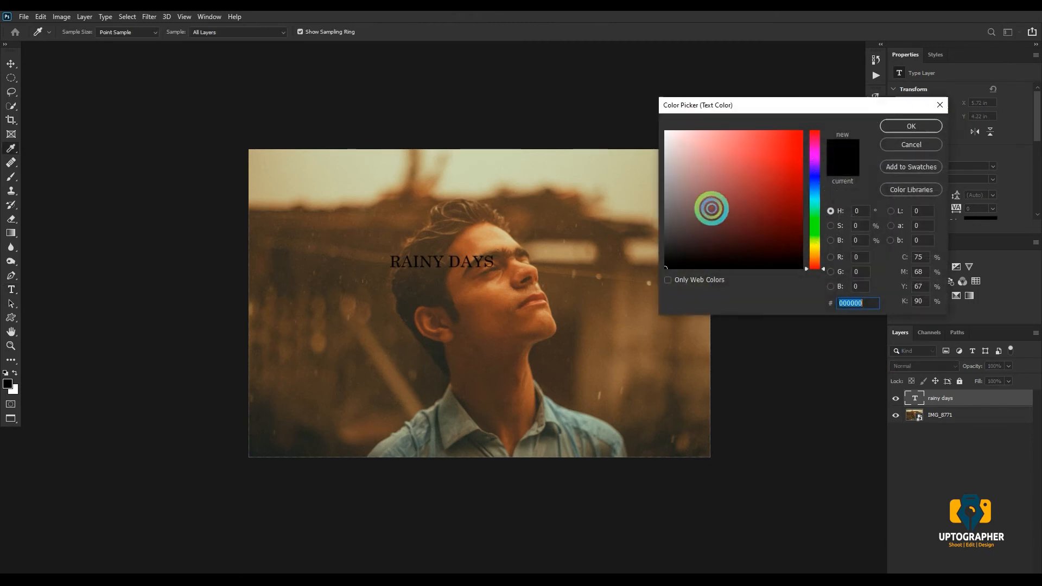
{"action": "left_click_drag", "start_coordinate": [709, 205], "coordinate": [598, 86]}
{"action": "left_click", "coordinate": [901, 128]}
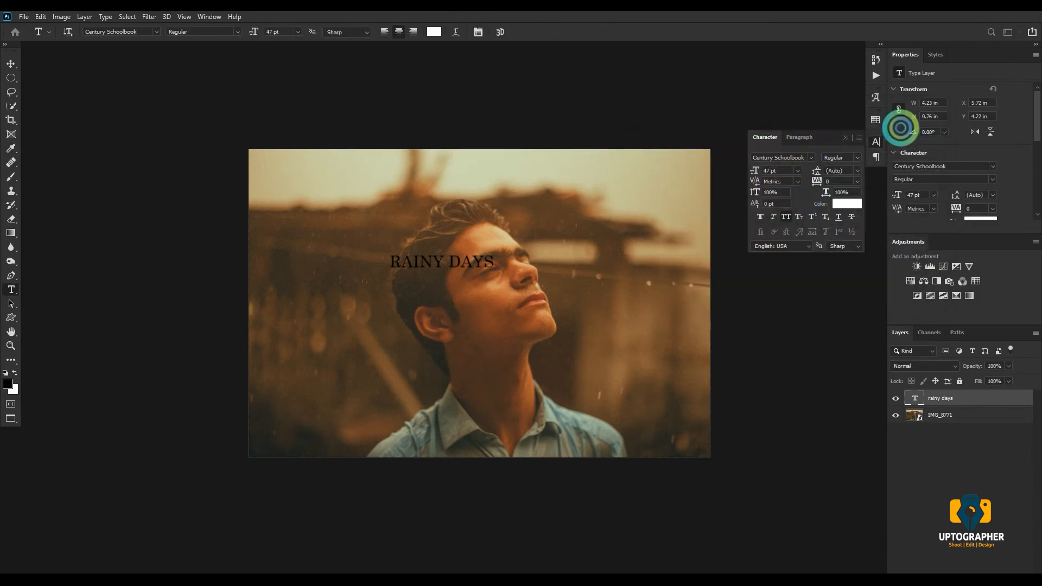
- Set the font of the RAINY DAYS title to Gothic Joker Regular
{"action": "left_click", "coordinate": [808, 157]}
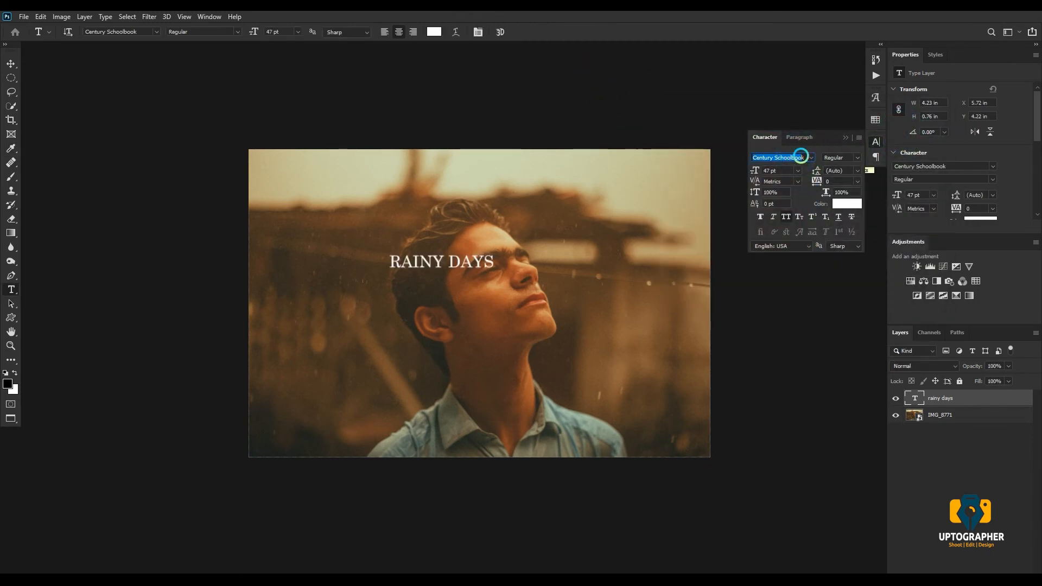
{"action": "type", "text": "gk"}
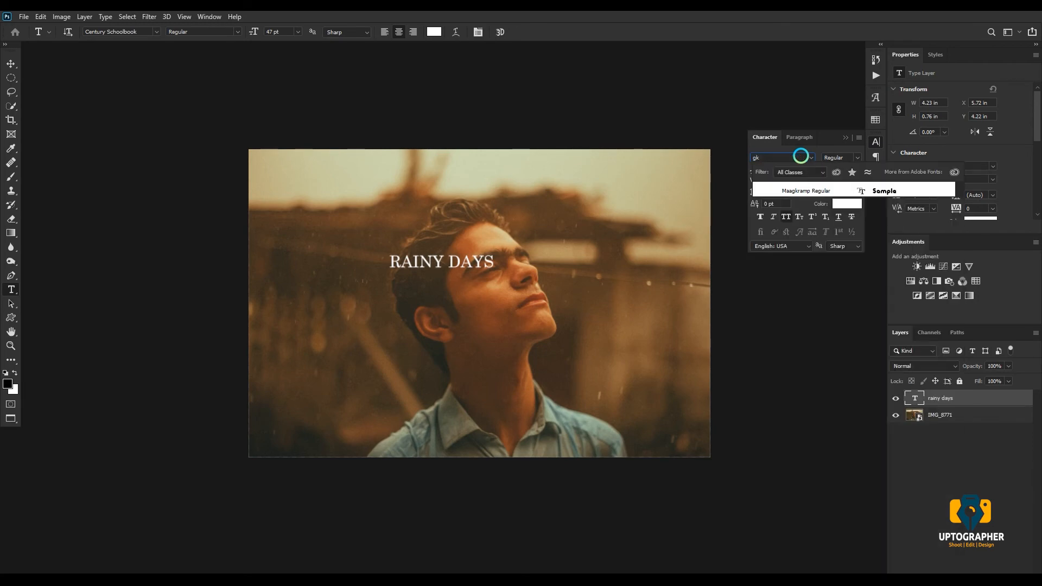
{"action": "key", "text": "BackSpace"}
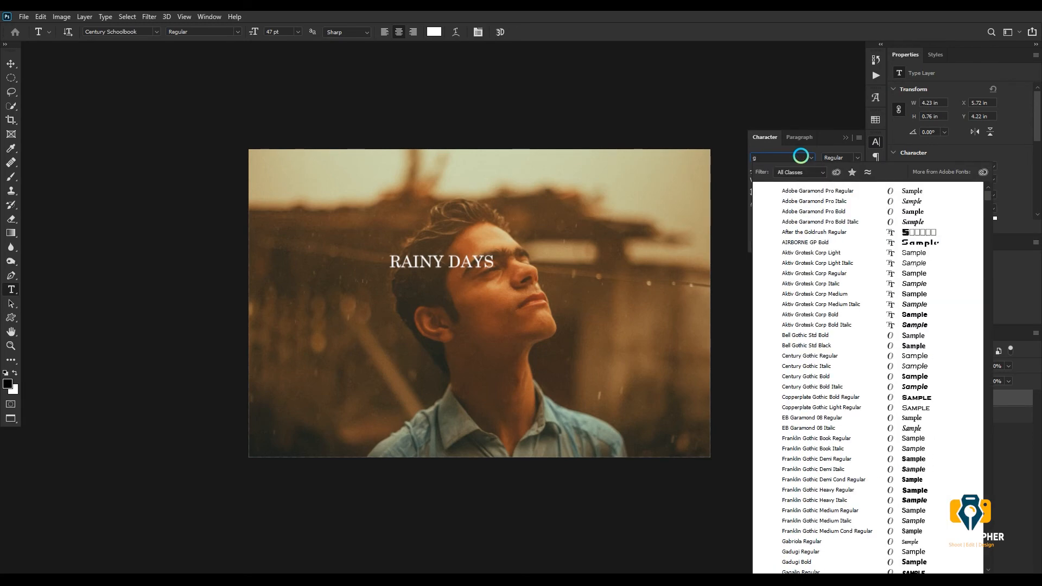
{"action": "type", "text": "othic "}
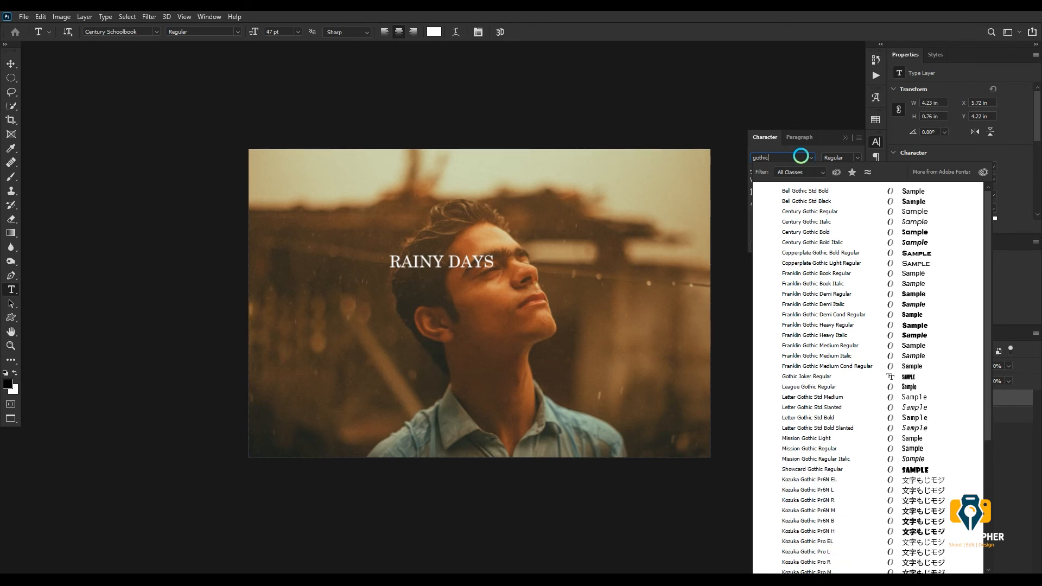
{"action": "type", "text": "j"}
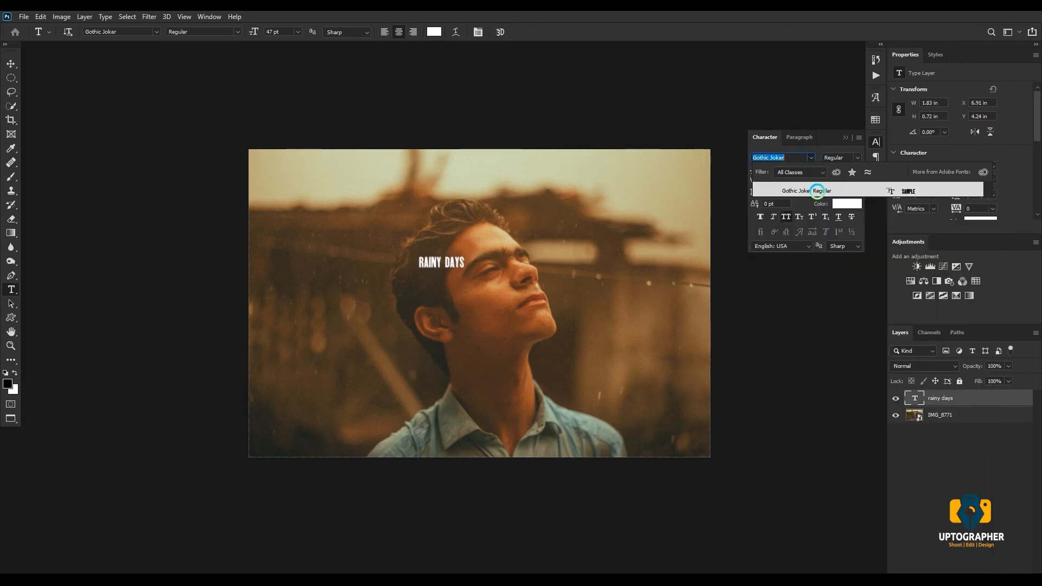
{"action": "left_click", "coordinate": [816, 191]}
- Enlarge the RAINY DAYS title to 146 pt and place it above the man's head near the photo's upper edge
{"action": "left_click_drag", "start_coordinate": [750, 170], "coordinate": [809, 168]}
{"action": "left_click", "coordinate": [11, 63]}
{"action": "left_click_drag", "start_coordinate": [443, 256], "coordinate": [478, 181]}
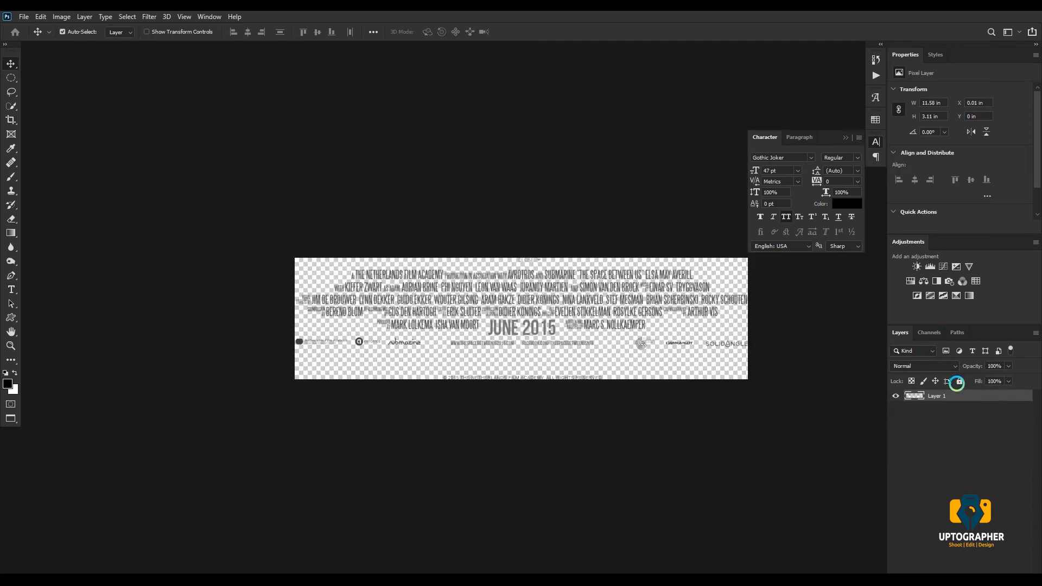
- Convert the credits layer in the details file to a smart object and give it a white Color Overlay at 100% opacity
{"action": "right_click", "coordinate": [953, 395]}
{"action": "left_click", "coordinate": [858, 265]}
{"action": "left_click", "coordinate": [947, 571]}
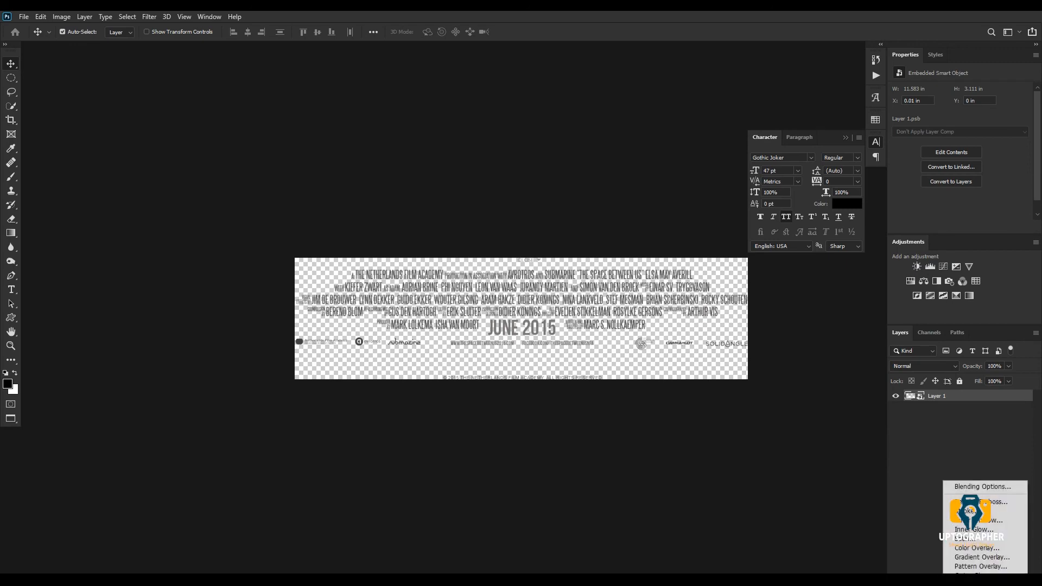
{"action": "left_click", "coordinate": [977, 547]}
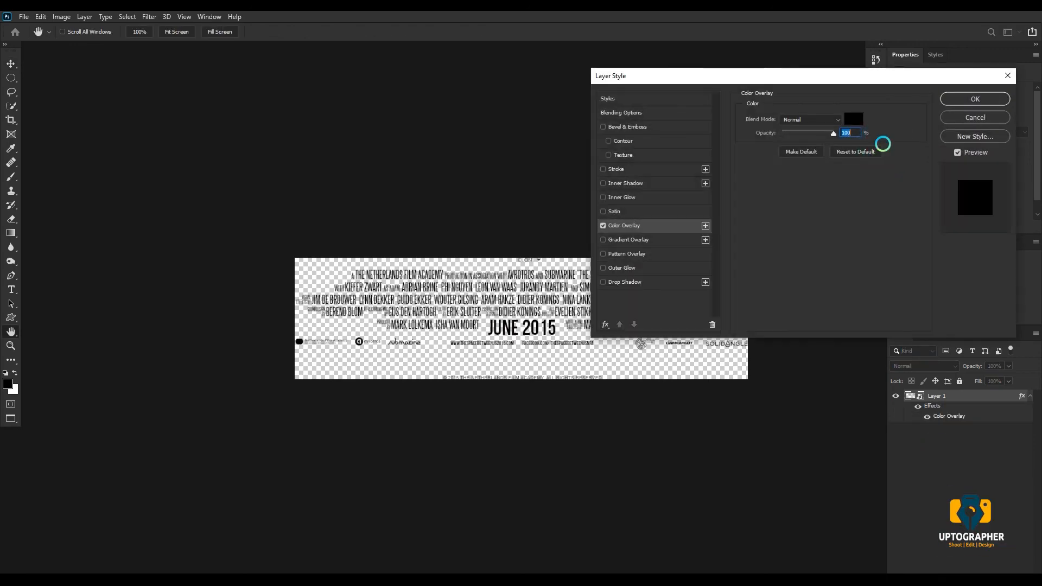
{"action": "left_click", "coordinate": [853, 119]}
{"action": "left_click_drag", "start_coordinate": [673, 136], "coordinate": [642, 112]}
{"action": "left_click", "coordinate": [912, 124]}
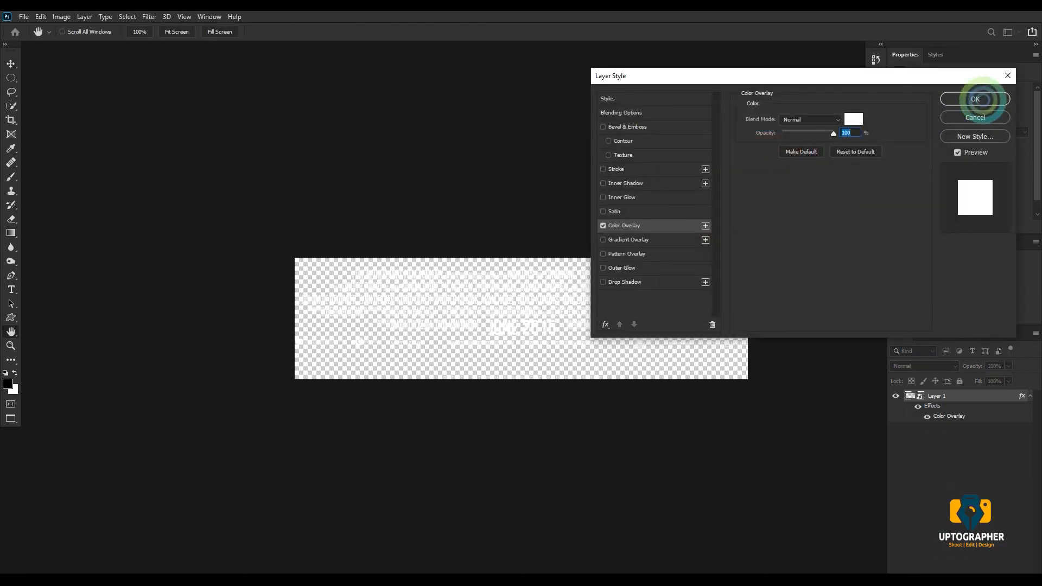
{"action": "left_click", "coordinate": [977, 101]}
- Bring the white credits layer into the IMG_8771-1 poster and scale it to about 16.6 in wide along the photo's lower edge
{"action": "left_click_drag", "start_coordinate": [956, 387], "coordinate": [531, 228]}
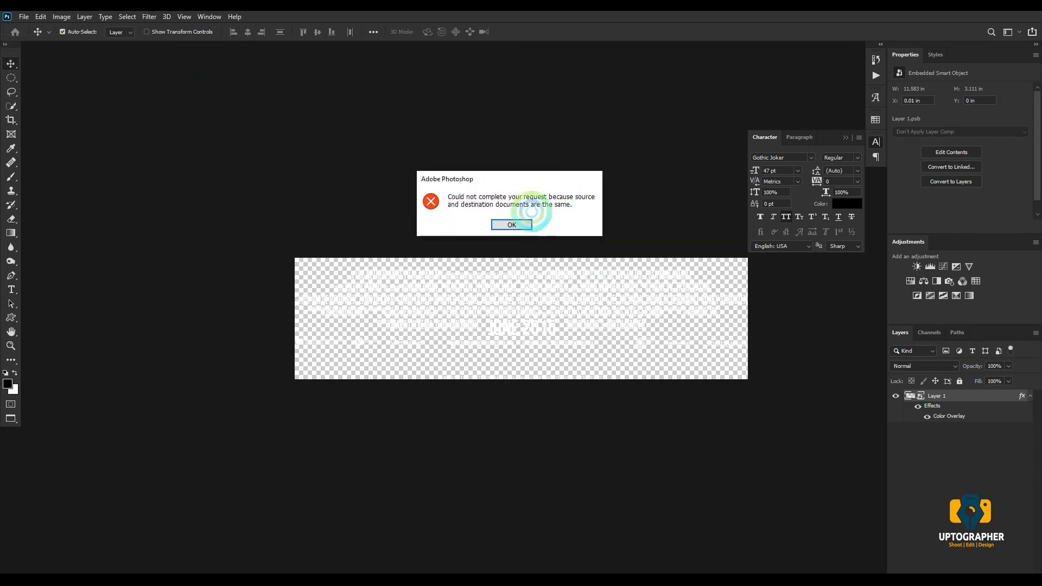
{"action": "left_click", "coordinate": [509, 223]}
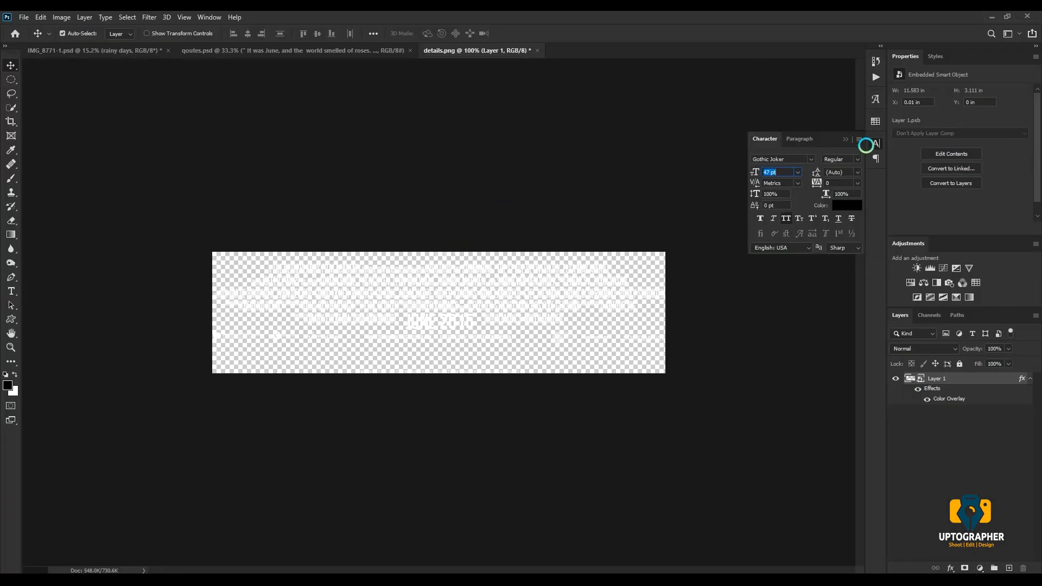
{"action": "left_click_drag", "start_coordinate": [942, 379], "coordinate": [439, 412]}
{"action": "left_click", "coordinate": [571, 243]}
{"action": "key", "text": "ctrl+t"}
{"action": "left_click_drag", "start_coordinate": [433, 404], "coordinate": [479, 429]}
{"action": "key", "text": "Return"}
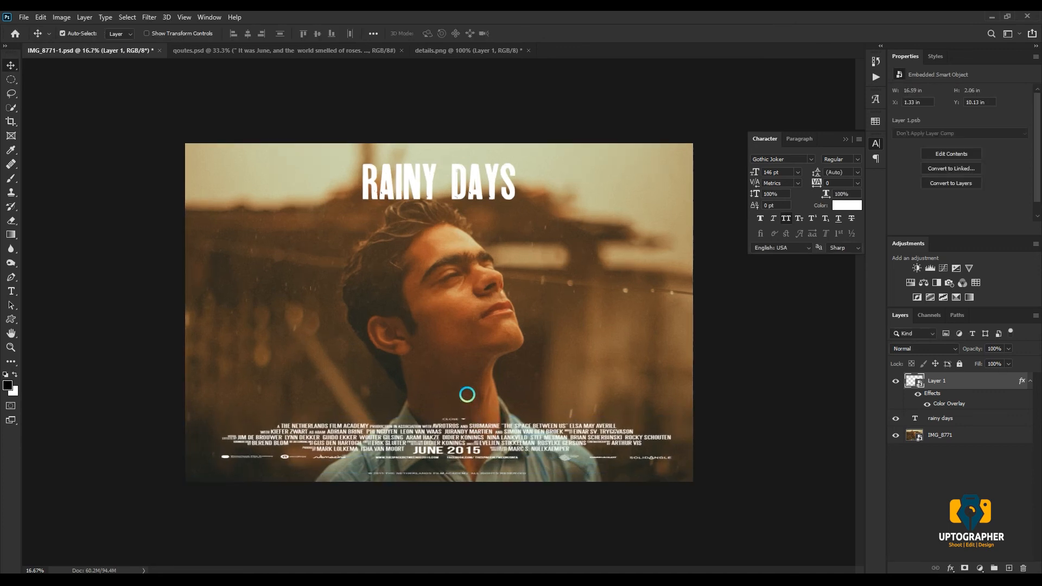
- Duplicate the RAINY DAYS title beside the man's face, behind his head, and change the copy to read "31 JULY" on two lines
{"action": "left_click_drag", "start_coordinate": [430, 192], "coordinate": [307, 298]}
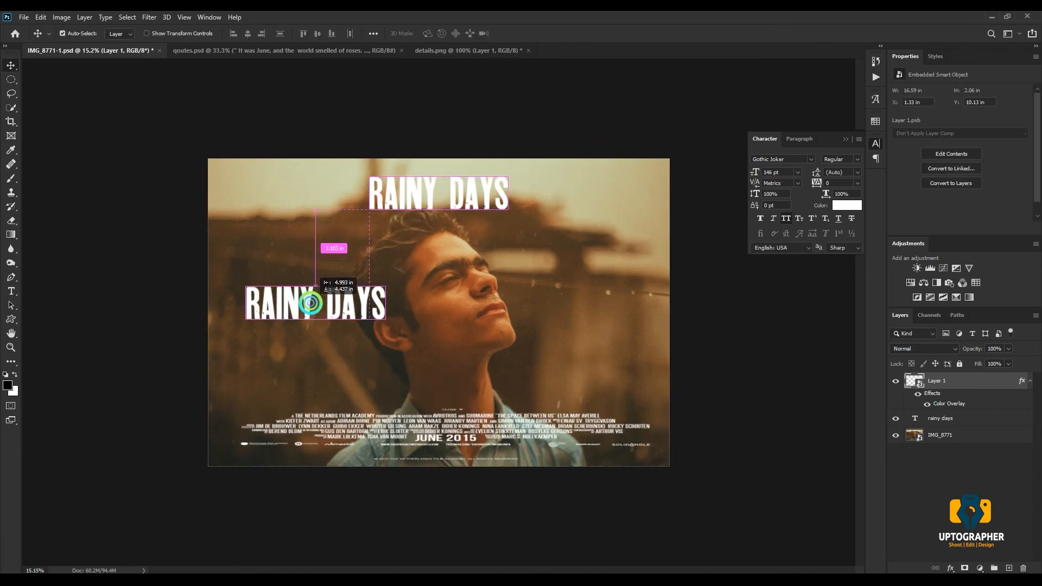
{"action": "double_click", "coordinate": [310, 298]}
{"action": "type", "text": "31"}
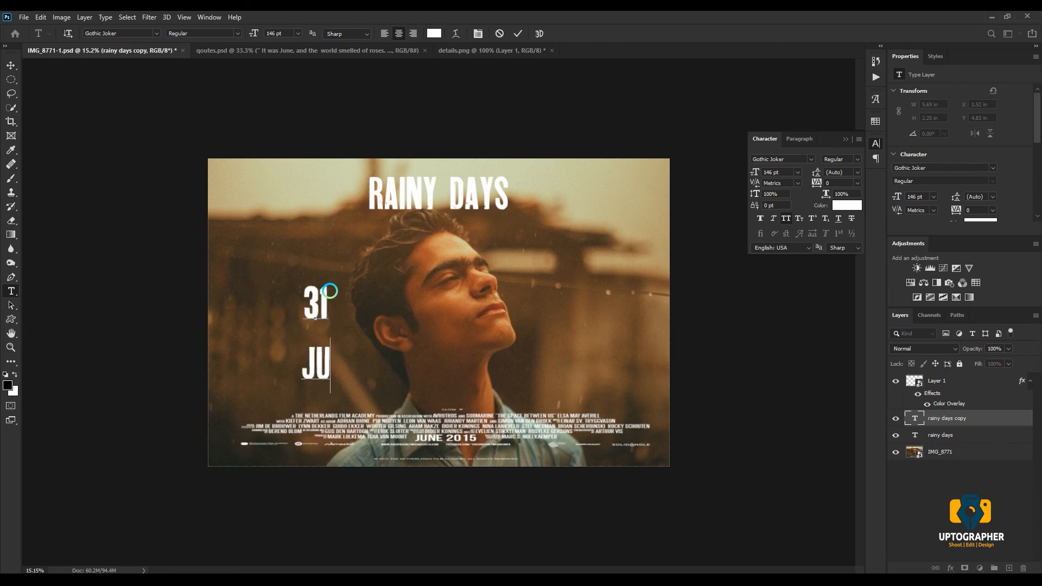
{"action": "left_click", "coordinate": [11, 65]}
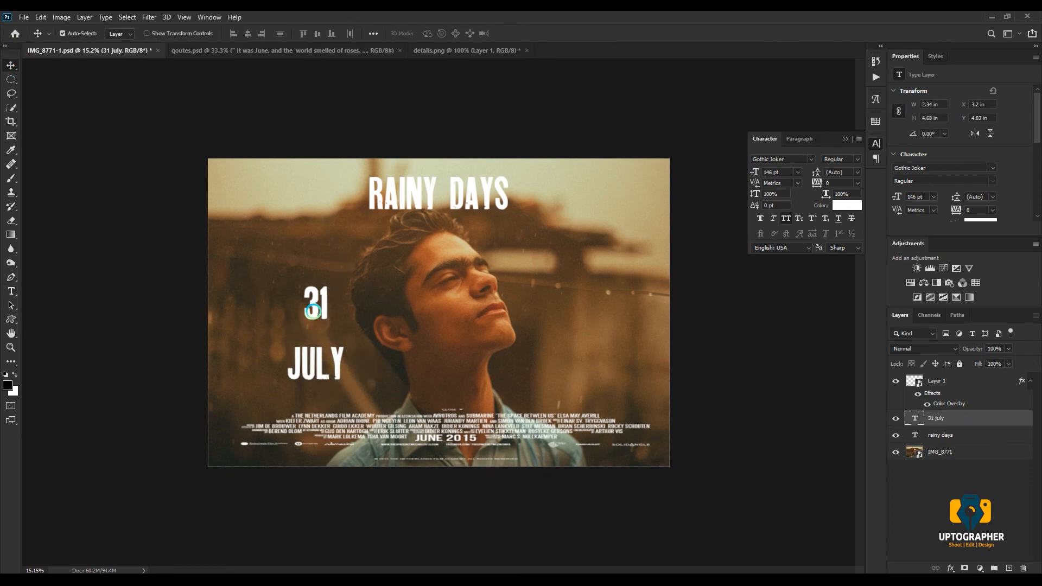
- Set the leading of the 31 JULY text to 118 pt and position it near the photo's left edge
{"action": "left_click_drag", "start_coordinate": [310, 298], "coordinate": [277, 267]}
{"action": "left_click", "coordinate": [857, 172]}
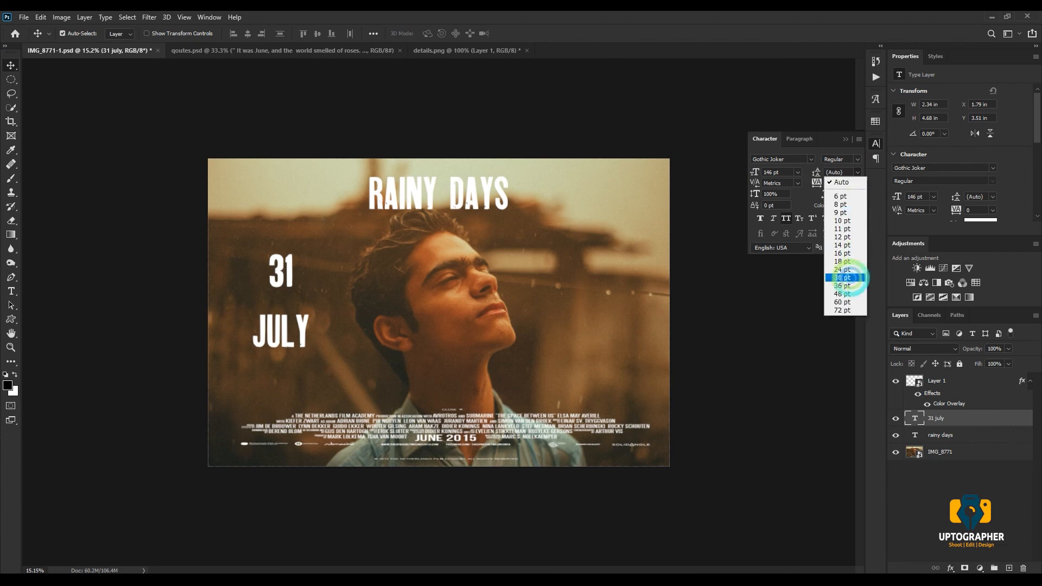
{"action": "left_click", "coordinate": [848, 287]}
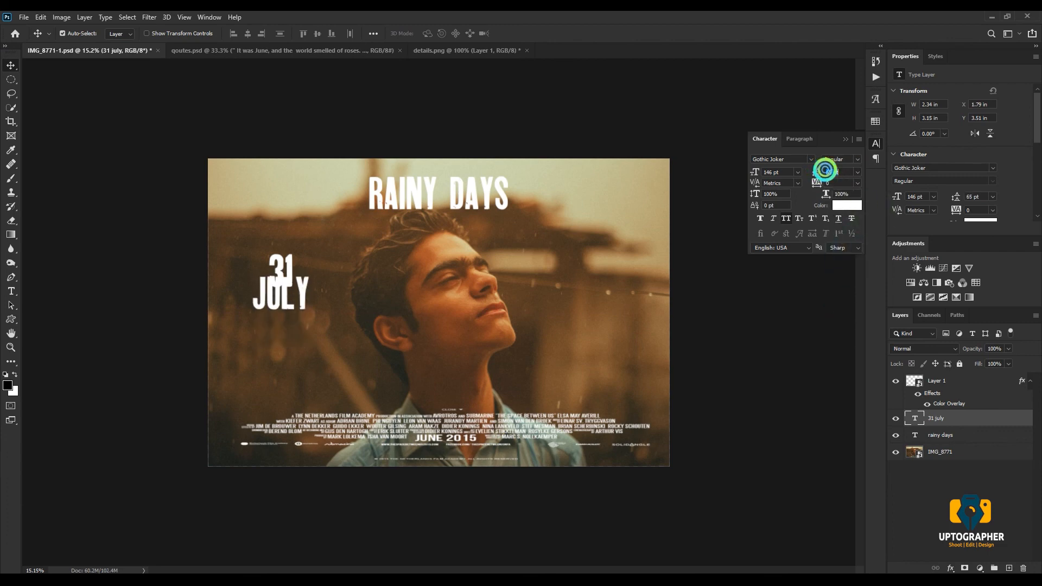
{"action": "scroll", "coordinate": [846, 166], "scroll_direction": "up", "scroll_amount": 3}
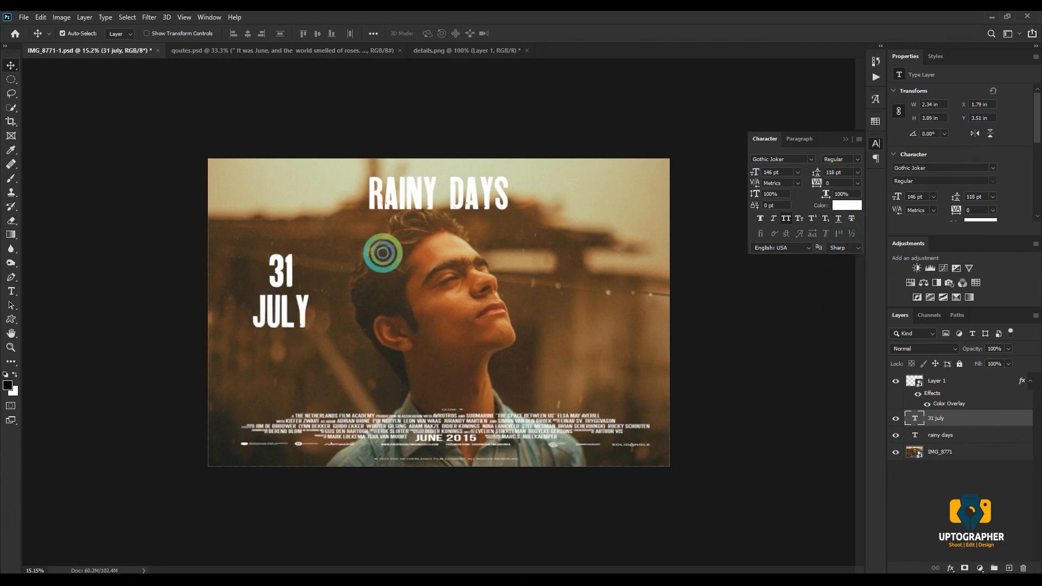
{"action": "mouse_move", "coordinate": [286, 285]}
{"action": "left_mouse_down"}
{"action": "mouse_move", "coordinate": [279, 303]}
{"action": "mouse_move", "coordinate": [275, 284]}
{"action": "left_mouse_up"}
- Hide the Award Mentions group in qoutes.psd and copy the text of the June quote
{"action": "left_click", "coordinate": [442, 50]}
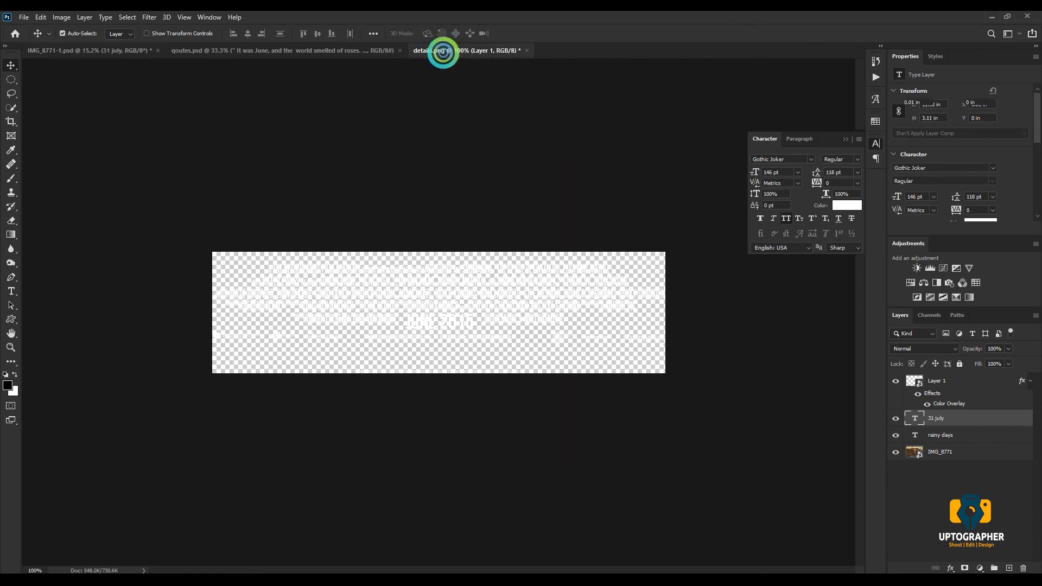
{"action": "left_click", "coordinate": [291, 48]}
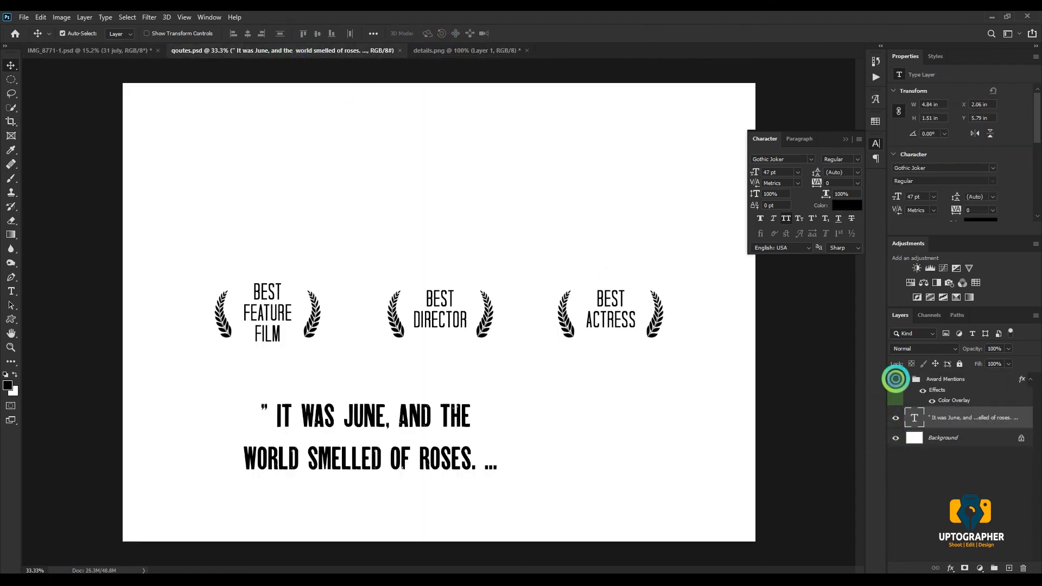
{"action": "left_click", "coordinate": [895, 379]}
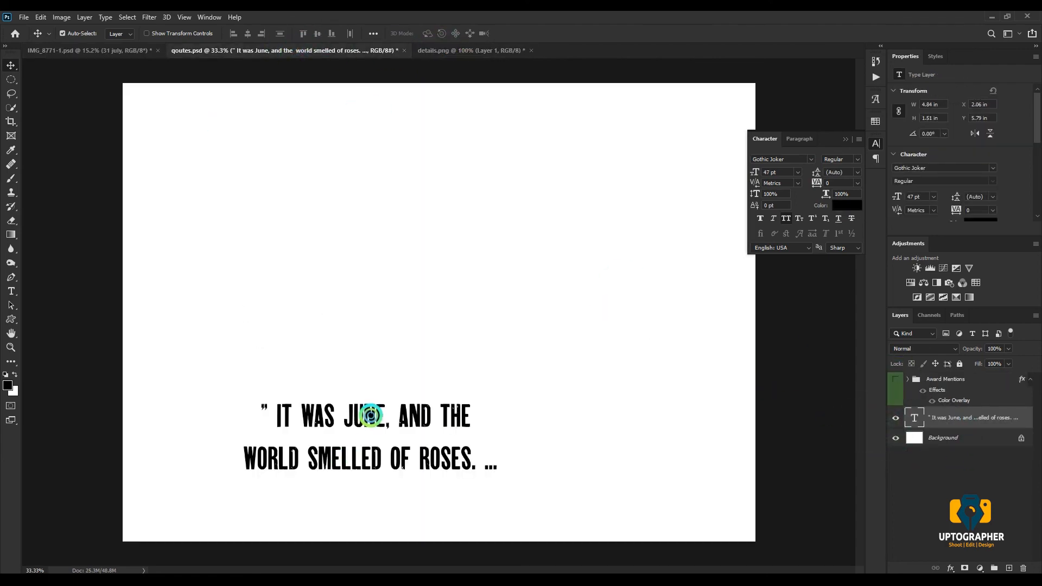
{"action": "double_click", "coordinate": [371, 416]}
{"action": "key", "text": "ctrl+c"}
- Paste the quote "It was June, and the world smelled of roses. ..." as a new text layer over the face in the poster
{"action": "left_click", "coordinate": [66, 56]}
{"action": "key", "text": "v"}
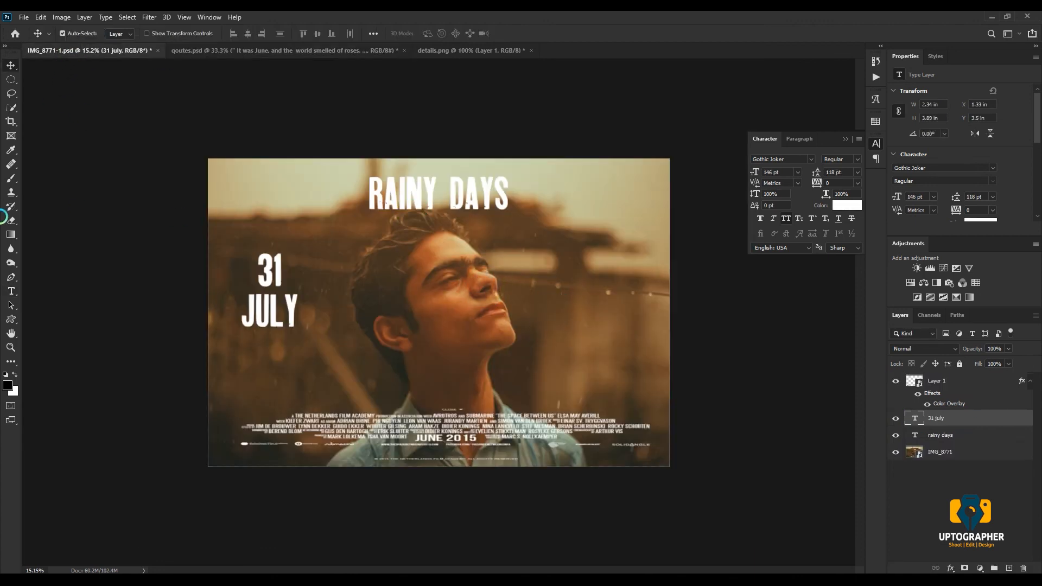
{"action": "left_click", "coordinate": [12, 293]}
{"action": "left_click", "coordinate": [515, 273]}
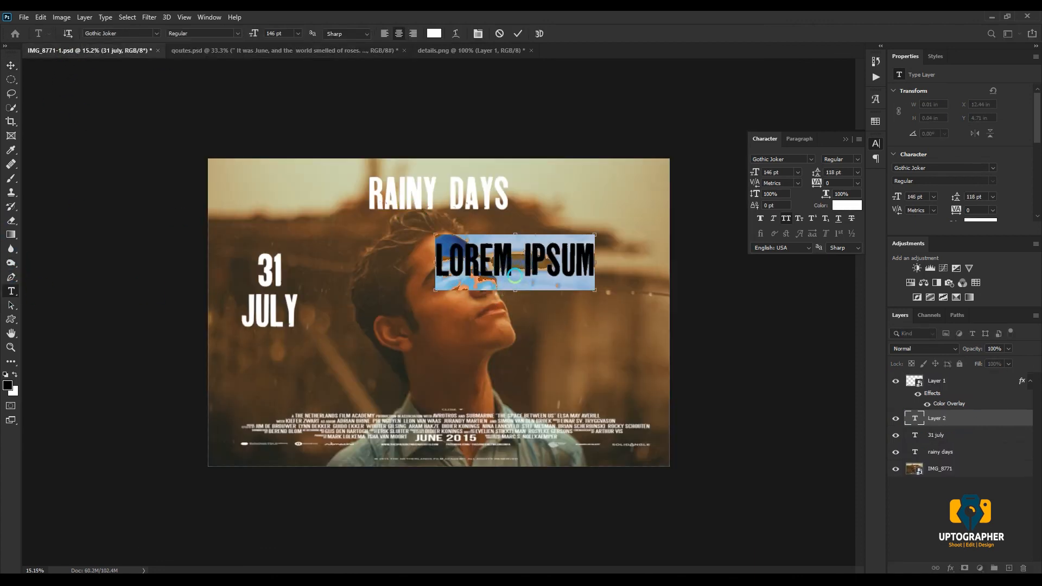
{"action": "key", "text": "ctrl+v"}
{"action": "left_click", "coordinate": [10, 64]}
- Change the text color of the June quote to white
{"action": "left_click", "coordinate": [848, 205]}
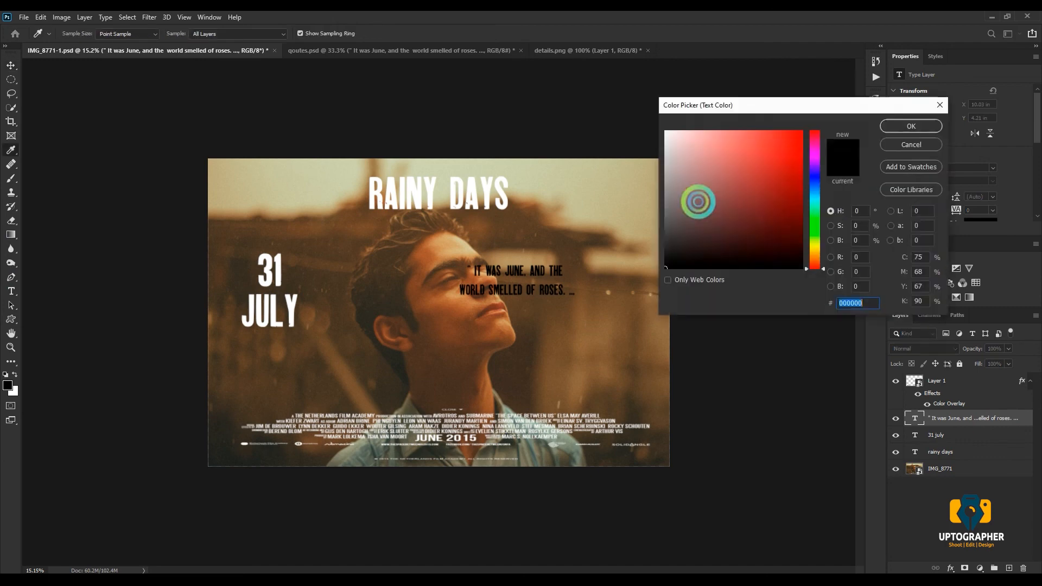
{"action": "left_click_drag", "start_coordinate": [698, 202], "coordinate": [648, 118]}
{"action": "left_click", "coordinate": [912, 126]}
- Move the June quote in front of the man's face near the photo's right edge and remove the space before its ellipsis
{"action": "left_click_drag", "start_coordinate": [528, 252], "coordinate": [600, 306]}
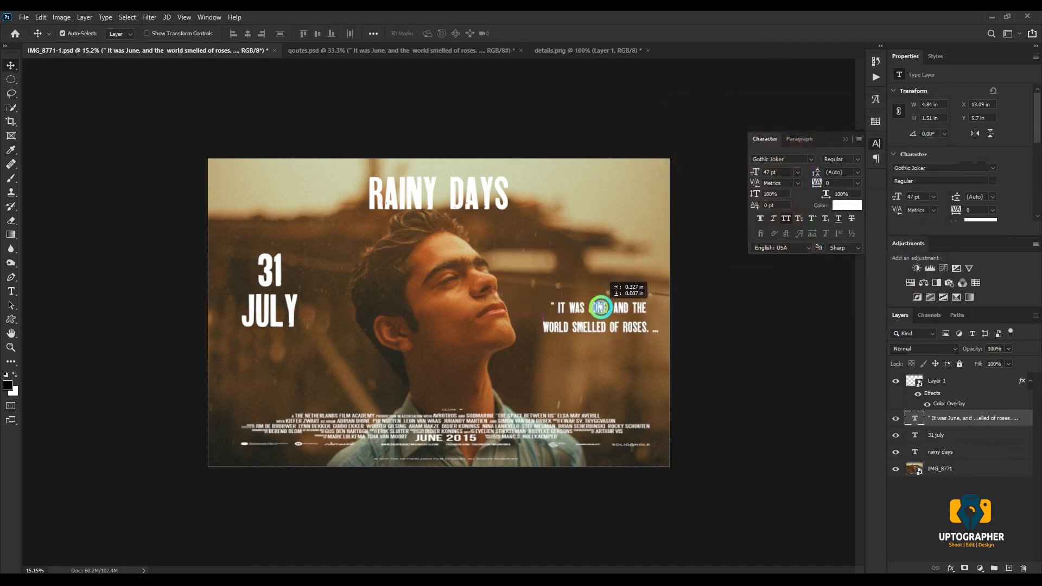
{"action": "left_click", "coordinate": [651, 331]}
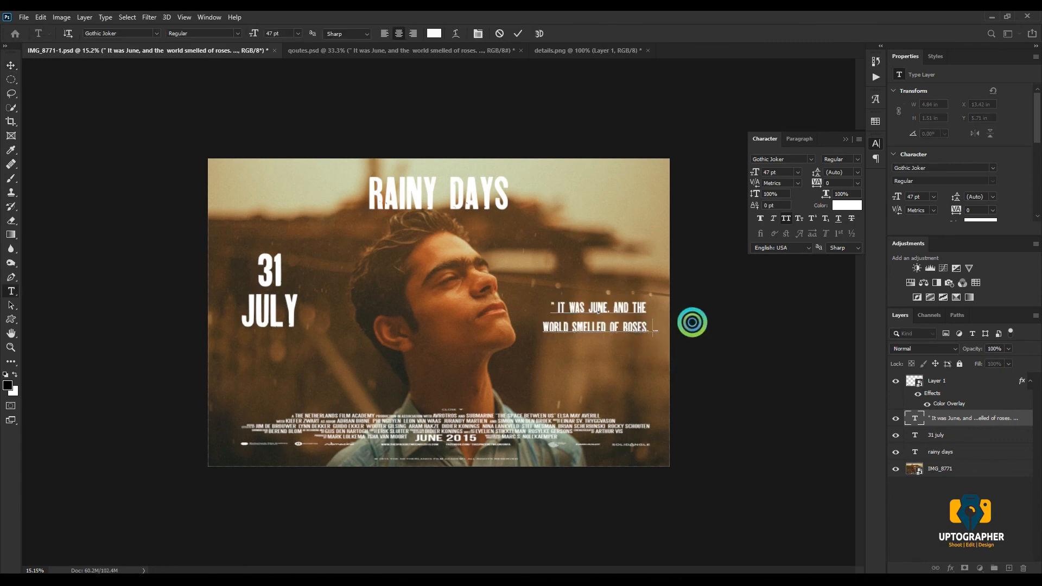
{"action": "left_click", "coordinate": [11, 65]}
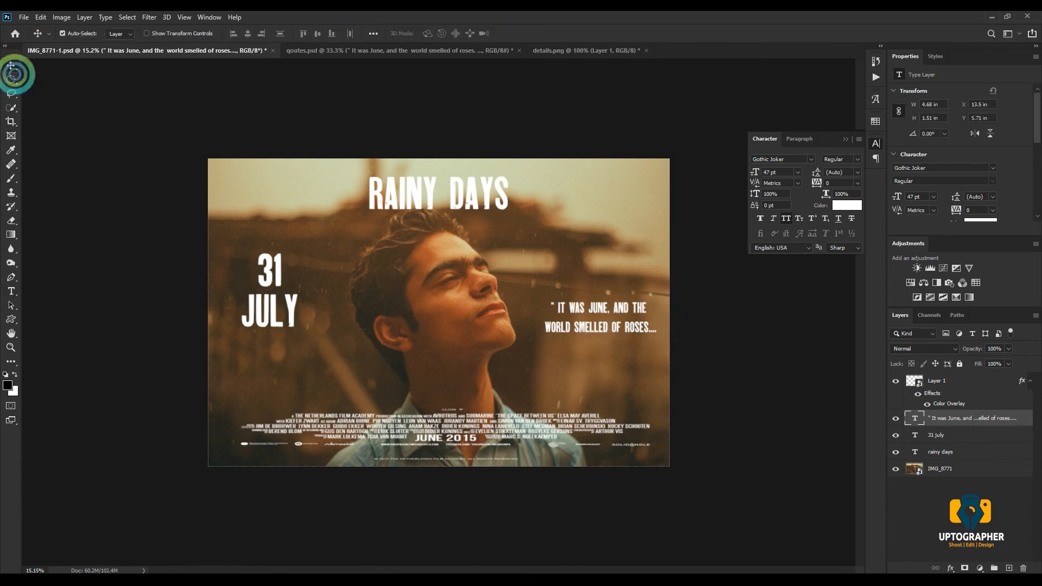
- Show the Award Mentions group in qoutes.psd and copy it into the IMG_8771-1.psd poster, over the man's neck
{"action": "left_click", "coordinate": [438, 194]}
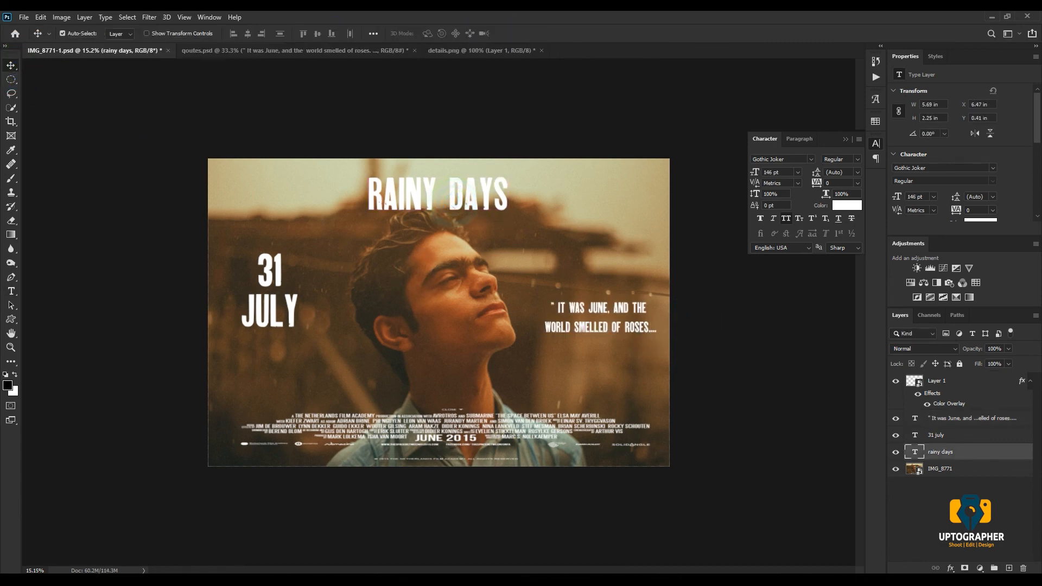
{"action": "left_click", "coordinate": [374, 50]}
{"action": "left_click", "coordinate": [896, 380]}
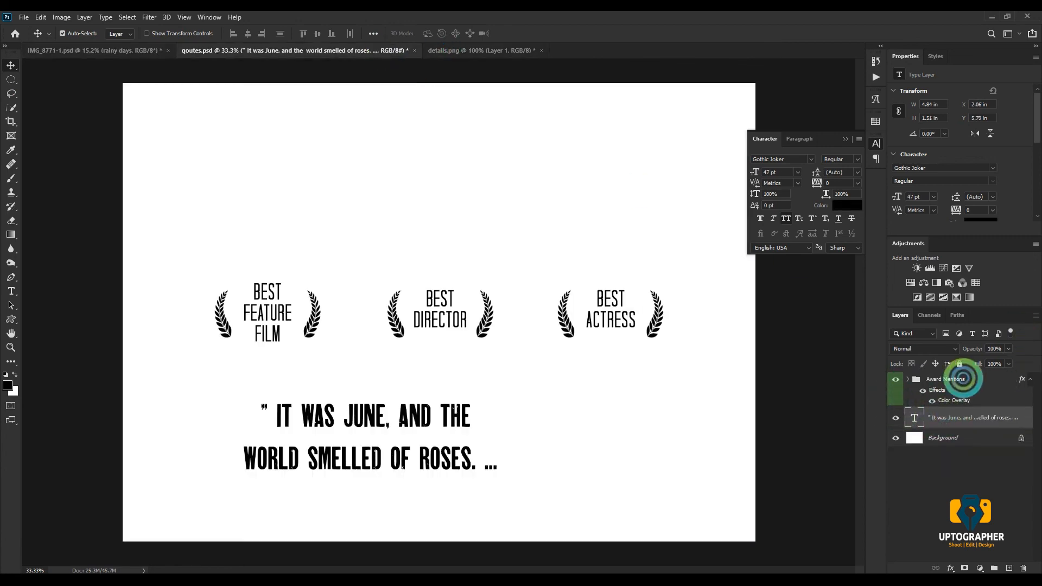
{"action": "left_click_drag", "start_coordinate": [940, 375], "coordinate": [452, 363]}
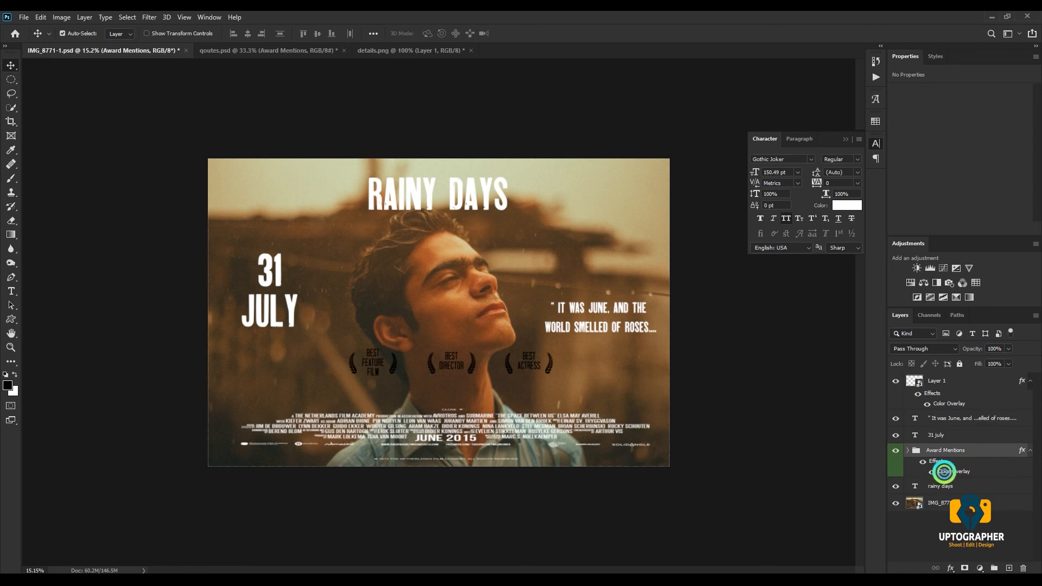
- Set the Color Overlay of the Award Mentions group to white (ffffff)
{"action": "double_click", "coordinate": [944, 473]}
{"action": "left_click", "coordinate": [858, 116]}
{"action": "left_click", "coordinate": [665, 131]}
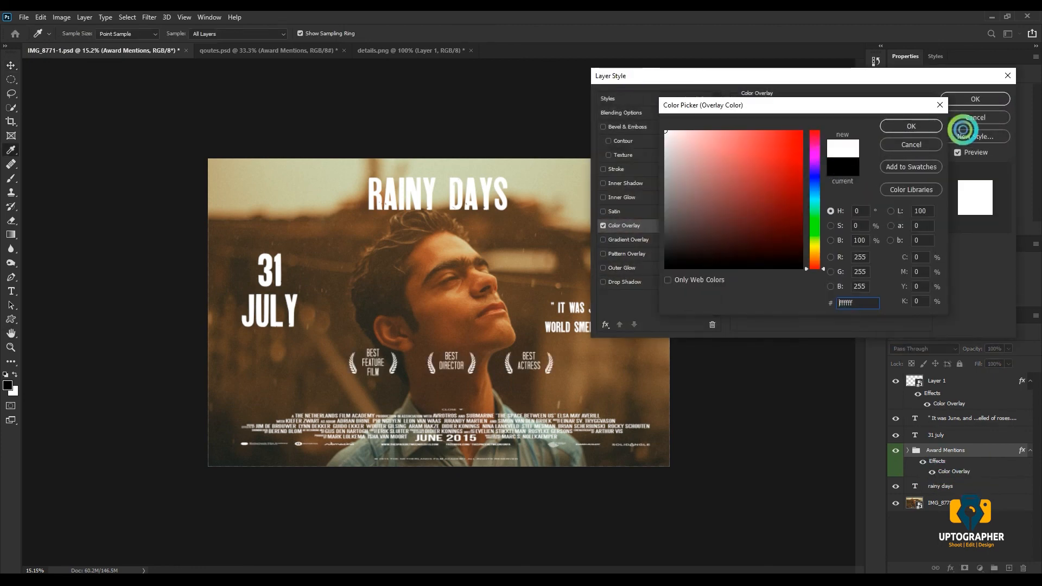
{"action": "left_click", "coordinate": [922, 126]}
{"action": "left_click", "coordinate": [963, 100]}
- Move the whole Award Mentions group down so its three laurels sit just above the credit block
{"action": "left_click_drag", "start_coordinate": [466, 363], "coordinate": [458, 389]}
{"action": "key", "text": "ctrl+z"}
{"action": "left_click", "coordinate": [918, 449]}
{"action": "key", "text": "ctrl+t"}
{"action": "key", "text": "Return"}
- Collapse the character settings and examine the enlarged poster in full-screen mode before returning to the standard view
{"action": "left_click", "coordinate": [875, 144]}
{"action": "scroll", "coordinate": [382, 290], "scroll_direction": "up", "scroll_amount": 1}
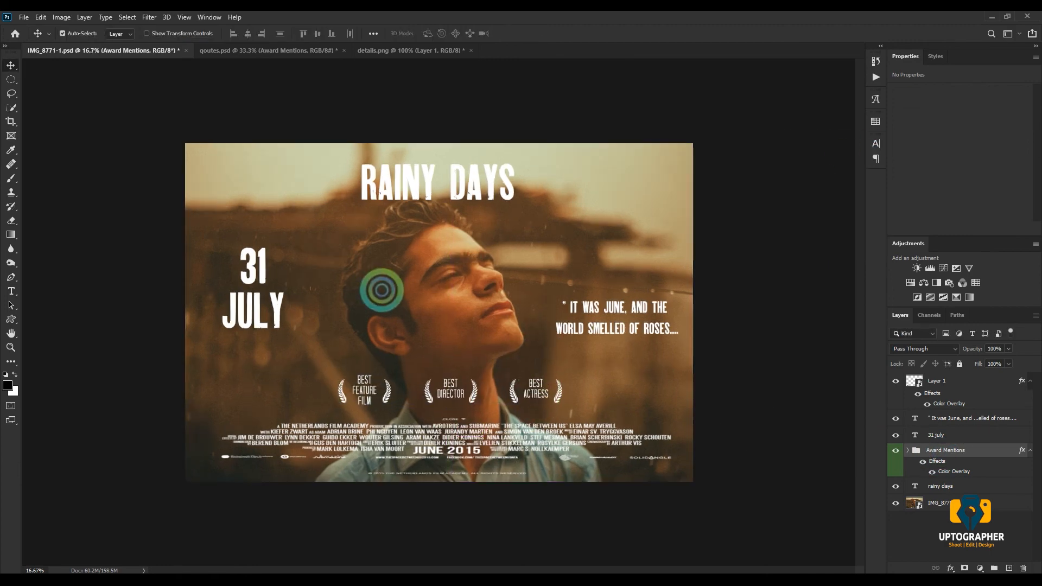
{"action": "scroll", "coordinate": [381, 290], "scroll_direction": "up", "scroll_amount": 1}
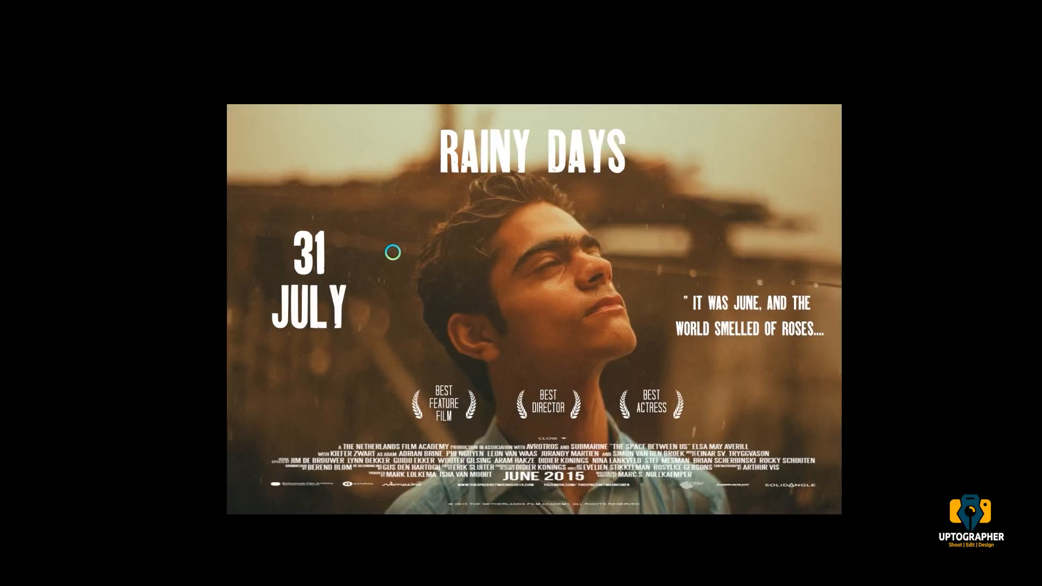
{"action": "left_click_drag", "start_coordinate": [577, 288], "coordinate": [555, 275]}
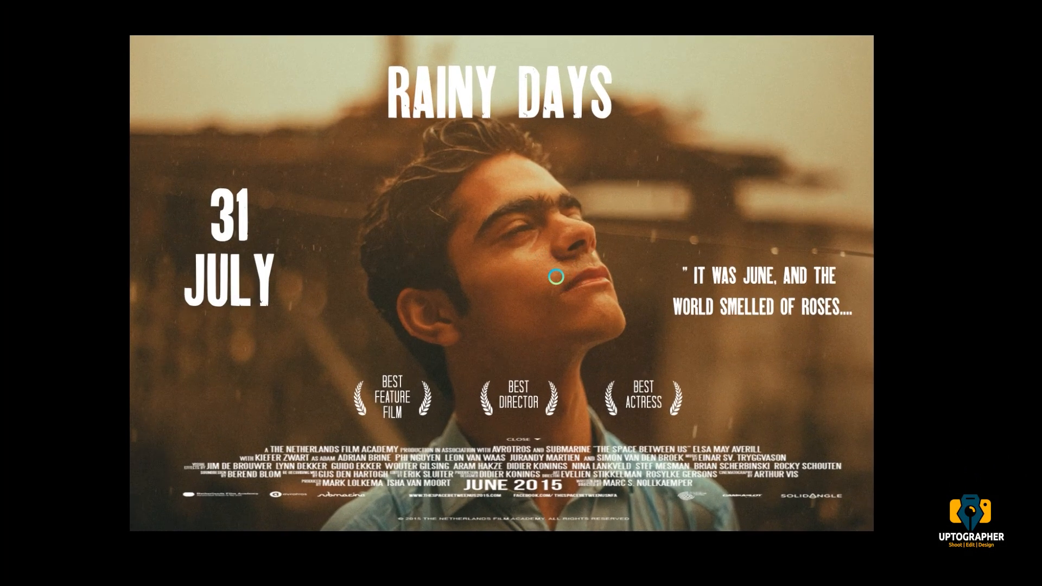
{"action": "scroll", "coordinate": [555, 275], "scroll_direction": "up", "scroll_amount": 1}
{"action": "left_click_drag", "start_coordinate": [558, 237], "coordinate": [556, 251]}
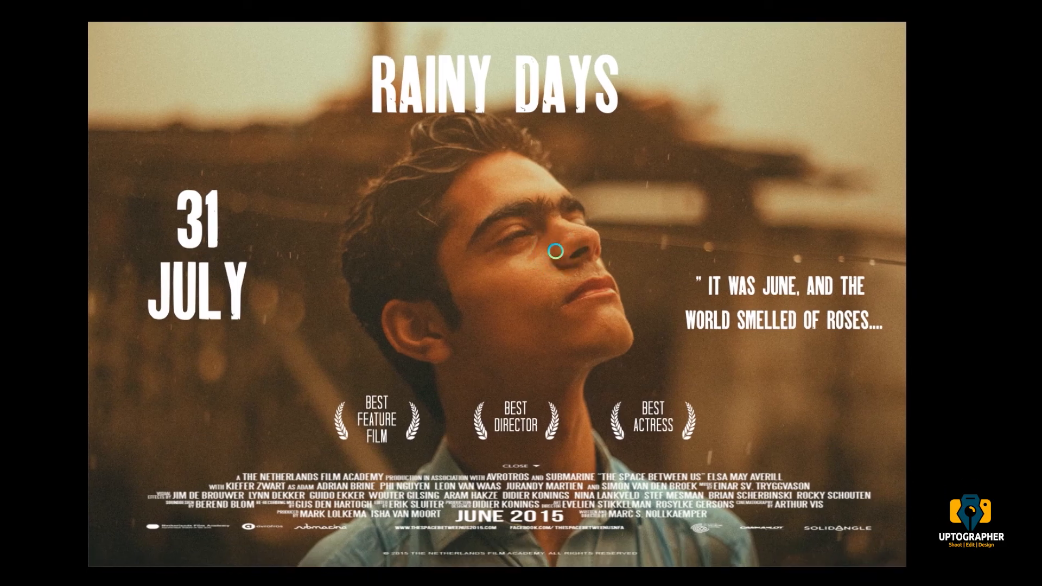
{"action": "key", "text": "f"}
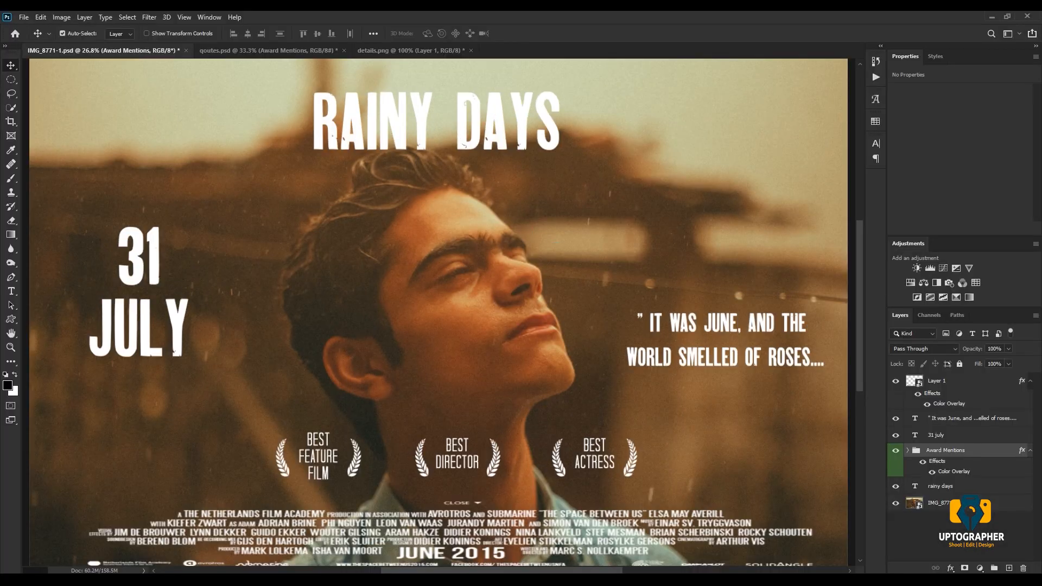